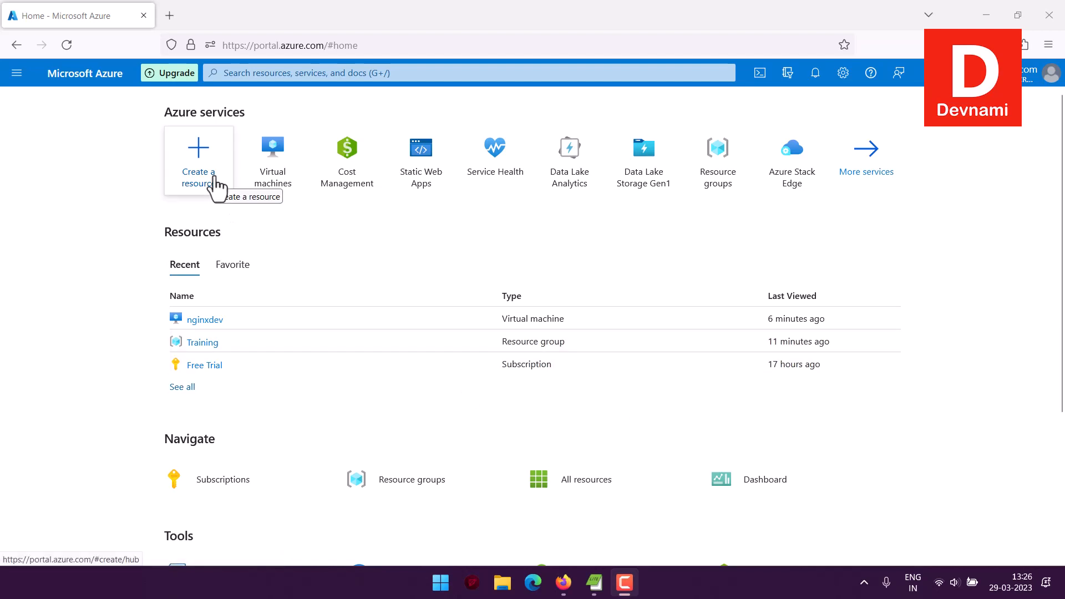
Open the list of all services and filter the Compute category for "bastion".
click(17, 73)
click(57, 166)
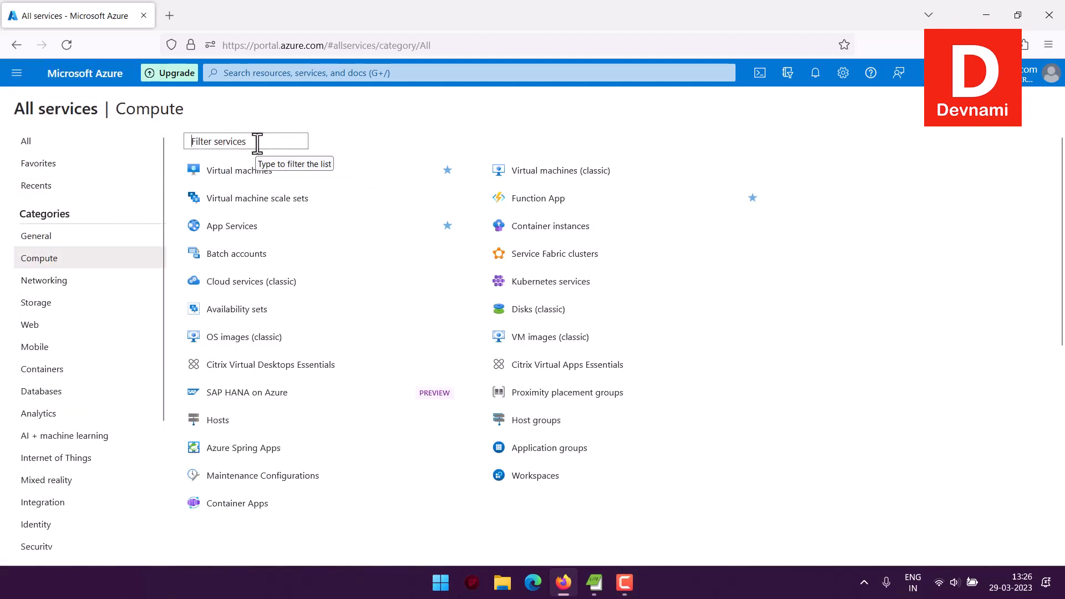
text(bastion)
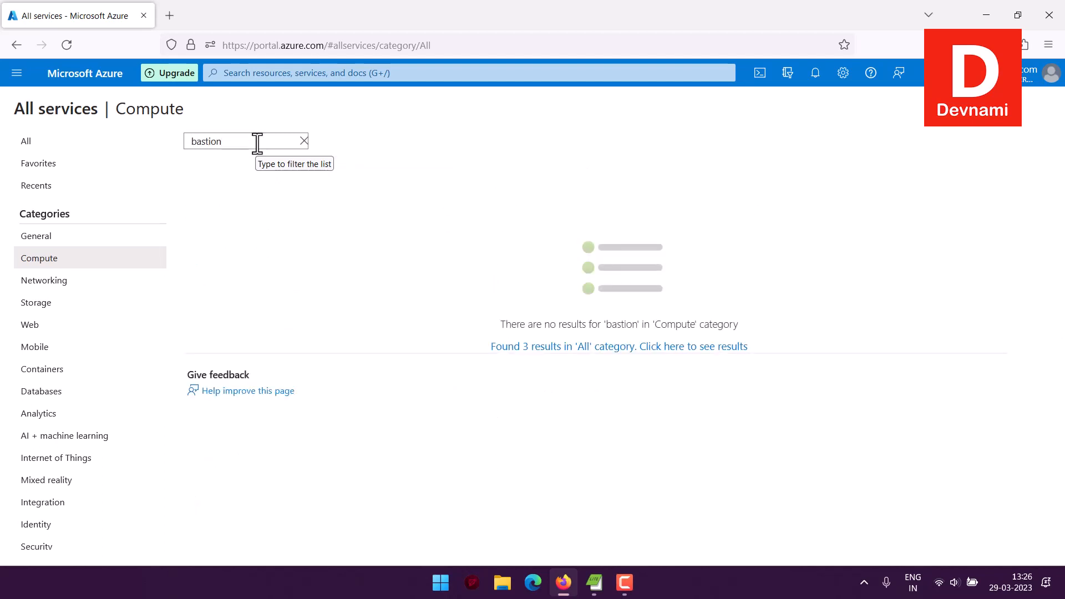
Try the shorter filter "Bas" on the Compute services, and clear the filter.
key(BackSpace)
key(BackSpace)
key(BackSpace)
key(BackSpace)
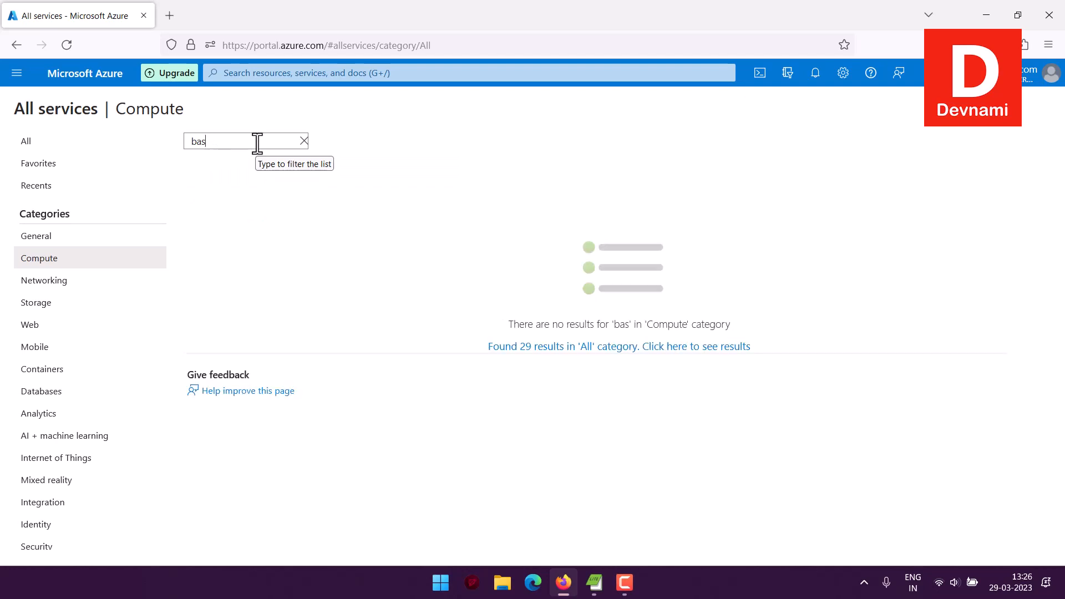
key(BackSpace)
key(BackSpace)
key(BackSpace)
text(Bas)
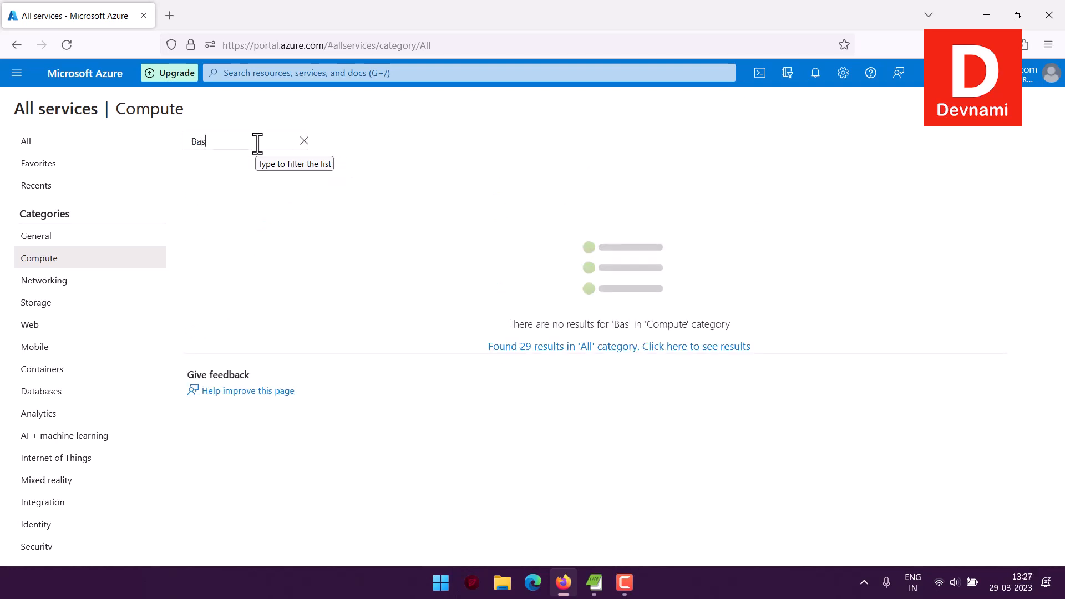
key(BackSpace)
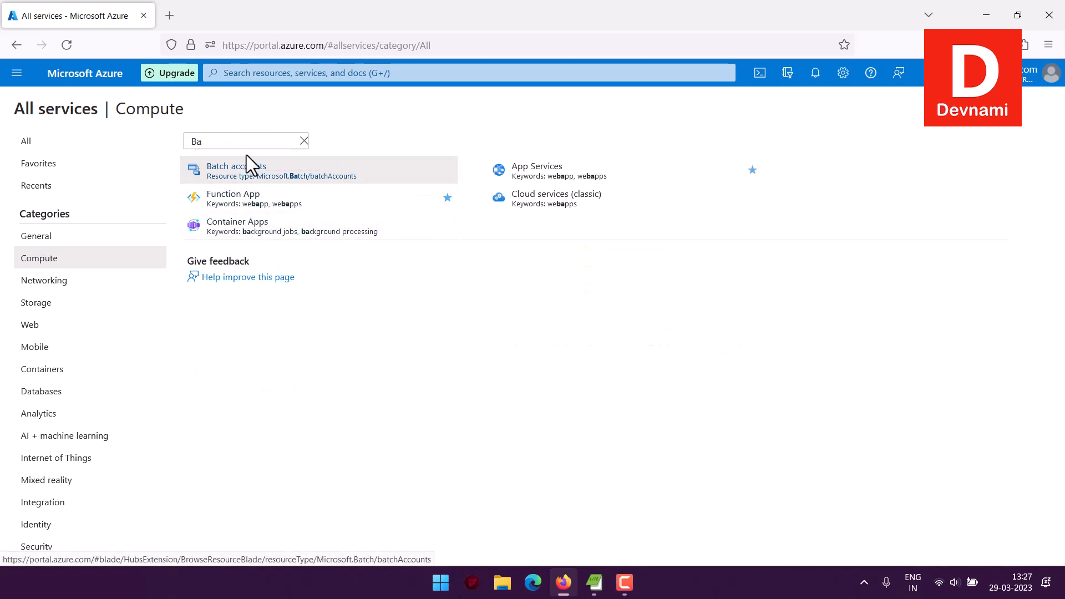
double_click(214, 142)
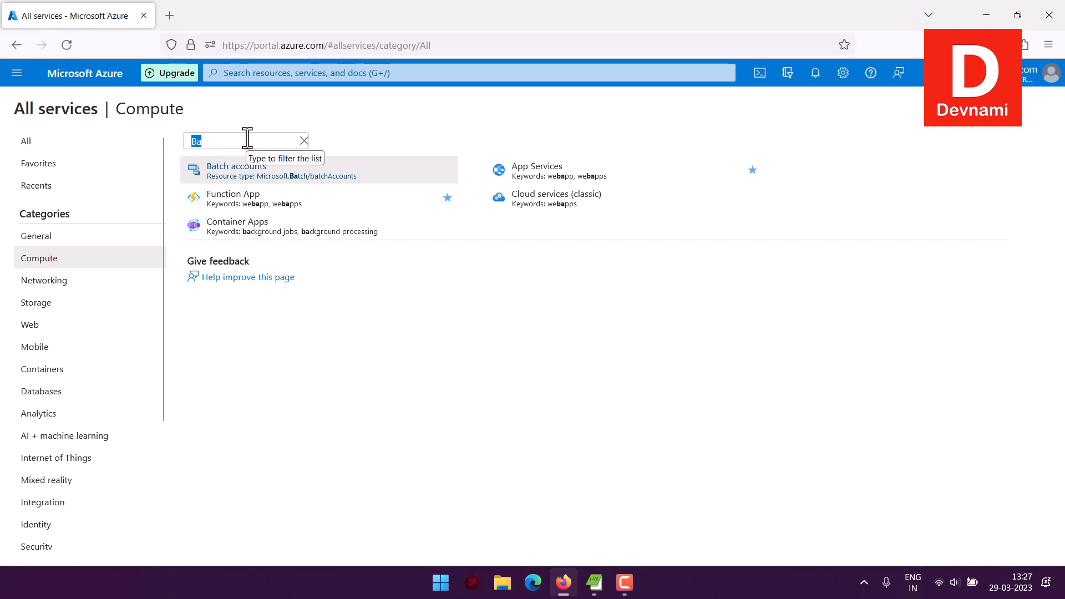
key(BackSpace)
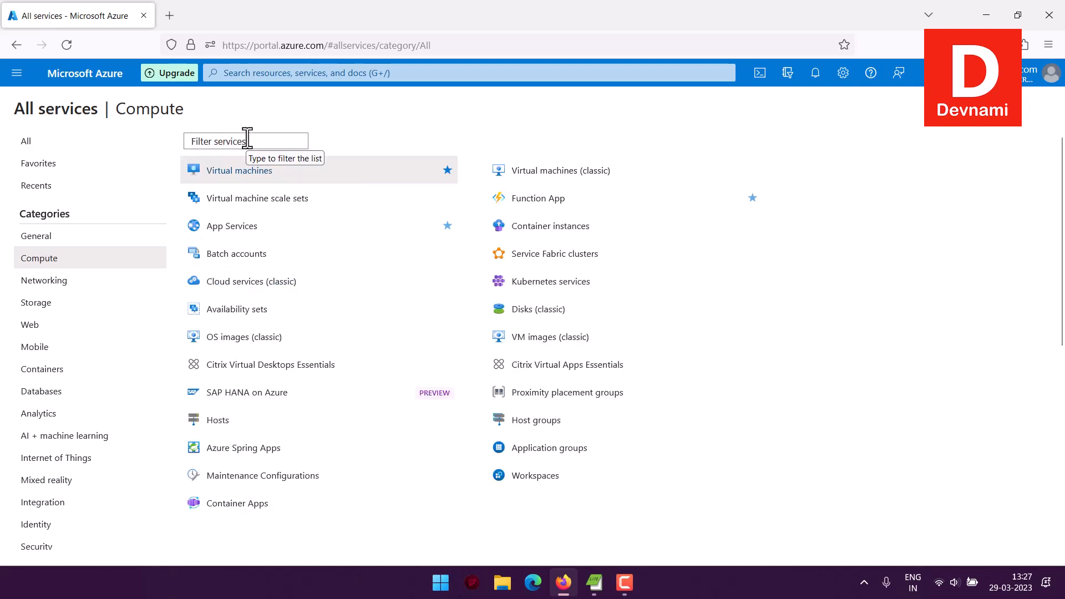
Find Bastions among the Networking services and open the form for creating a Bastion.
click(25, 284)
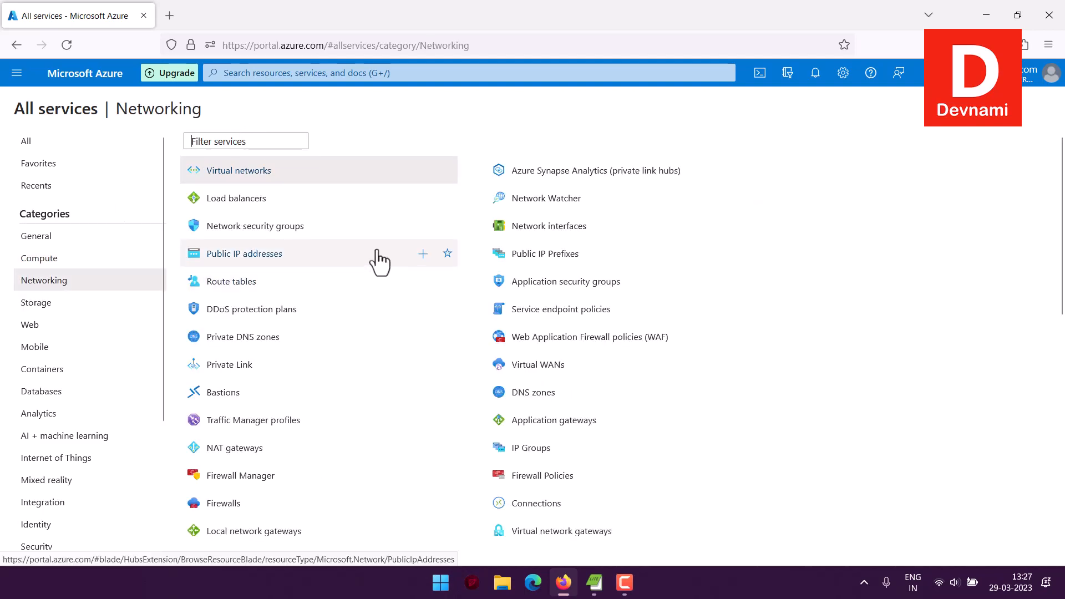
scroll(378, 260, down, 3)
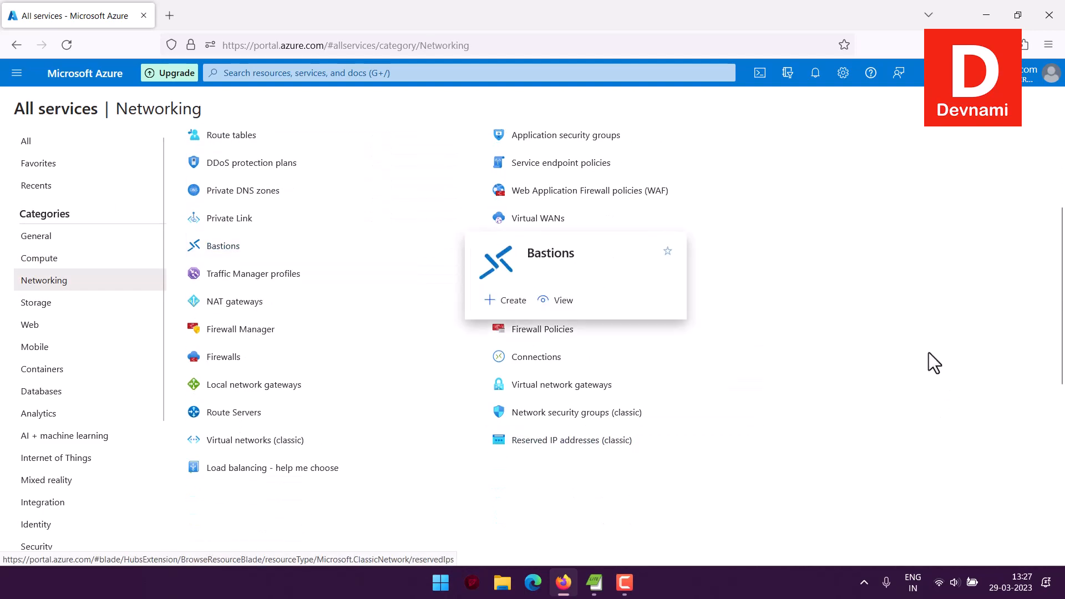
scroll(929, 351, up, 3)
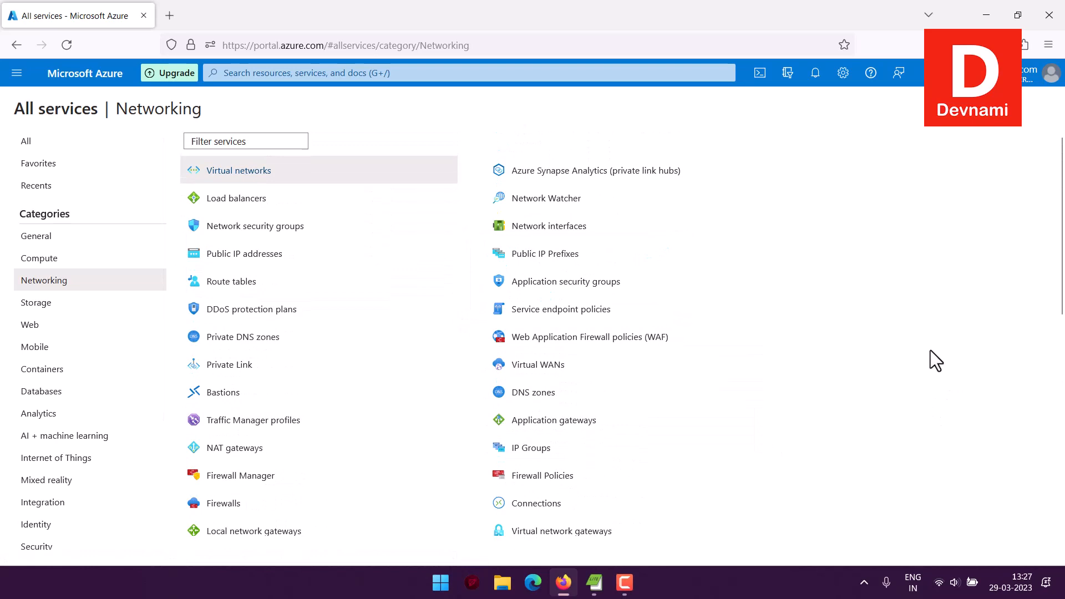
mouse_move(233, 391)
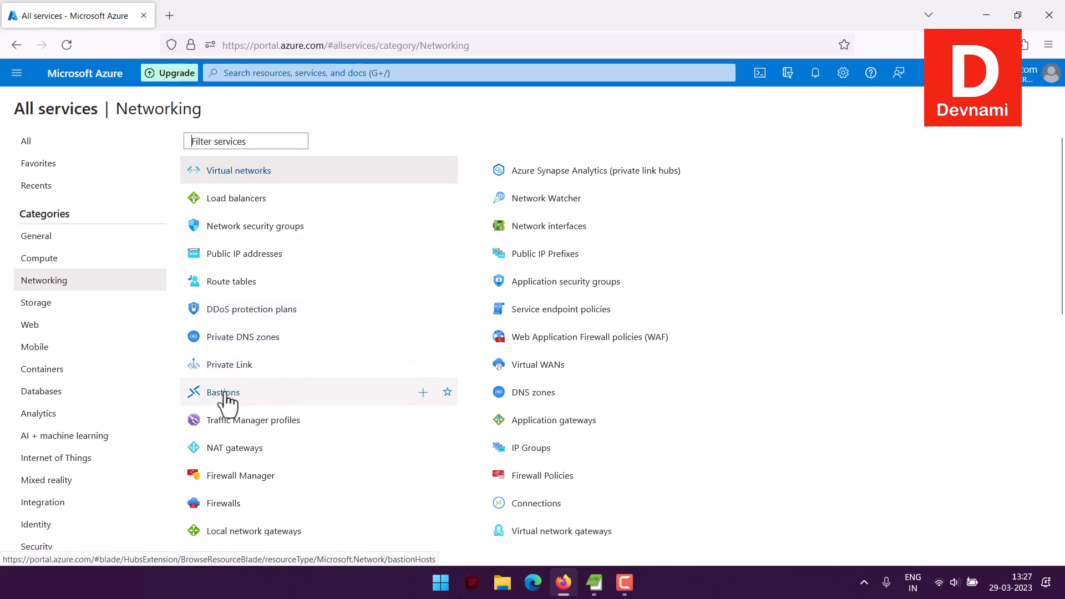
click(214, 394)
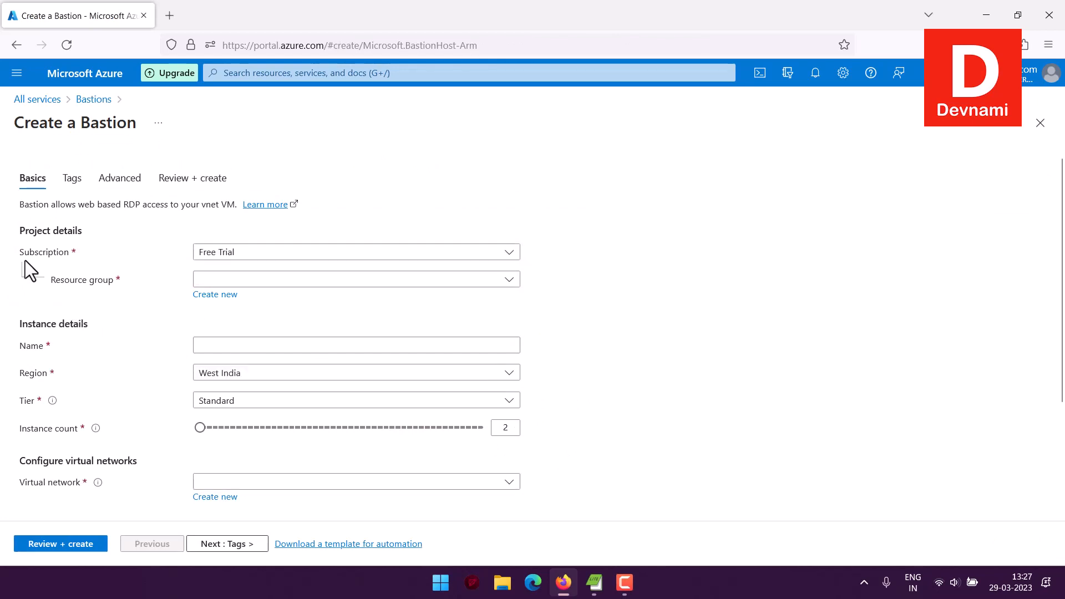
Set the Bastion's subscription to Free Trial and its resource group to Training.
click(247, 262)
click(238, 303)
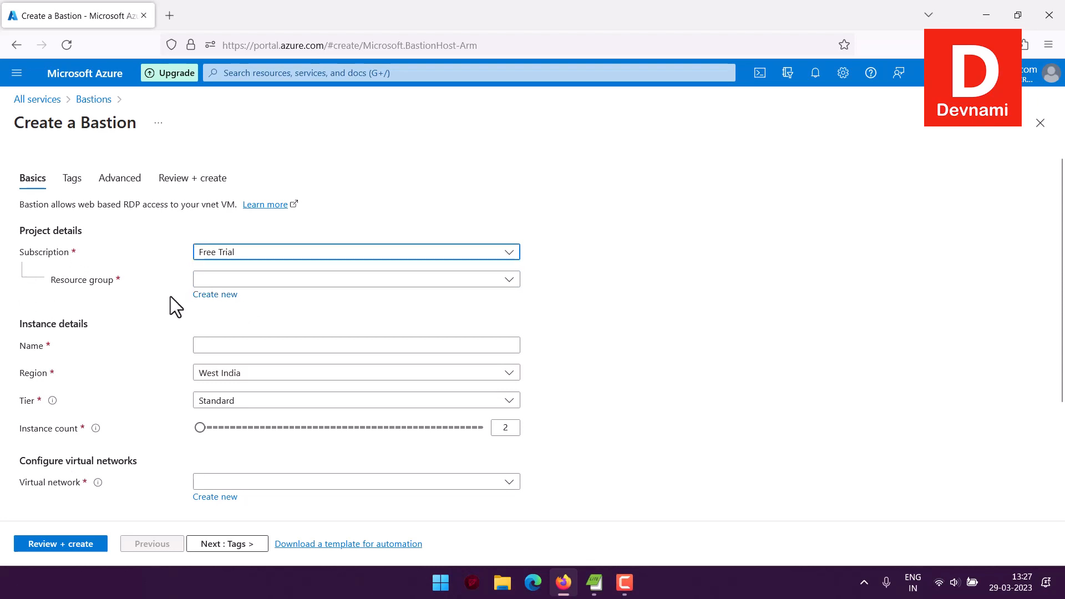
click(219, 280)
click(228, 352)
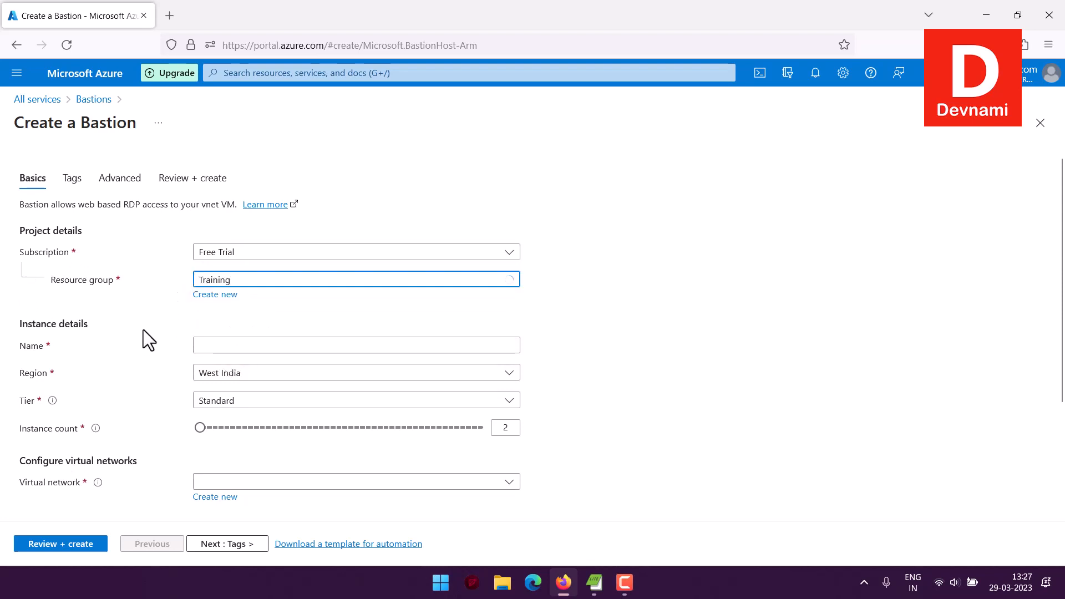
Name the Bastion devbastion and keep West India as its region.
scroll(144, 328, down, 3)
click(215, 199)
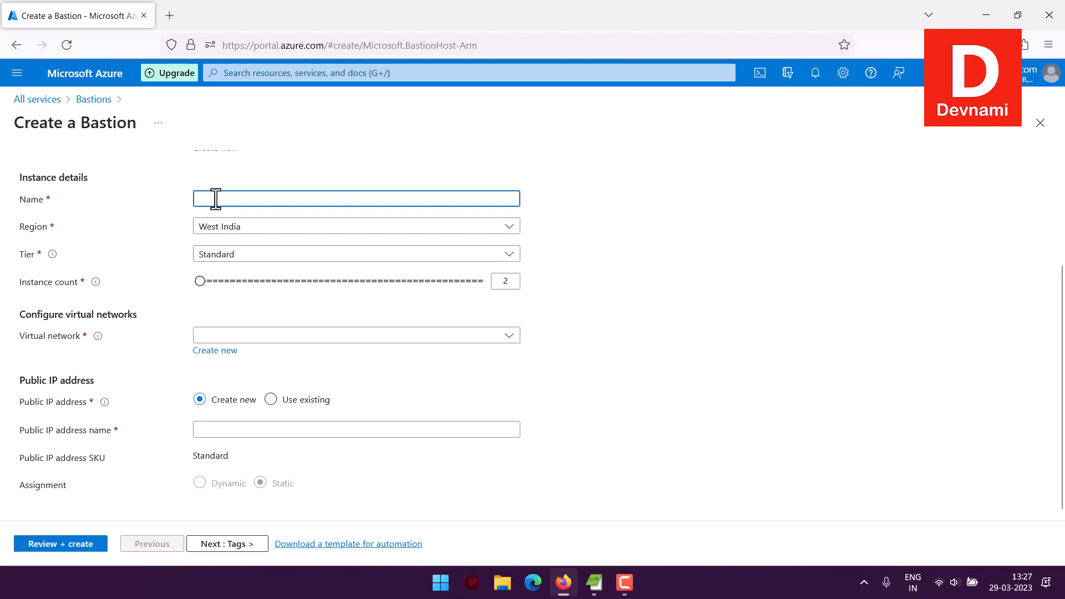
text(devbastion)
click(253, 228)
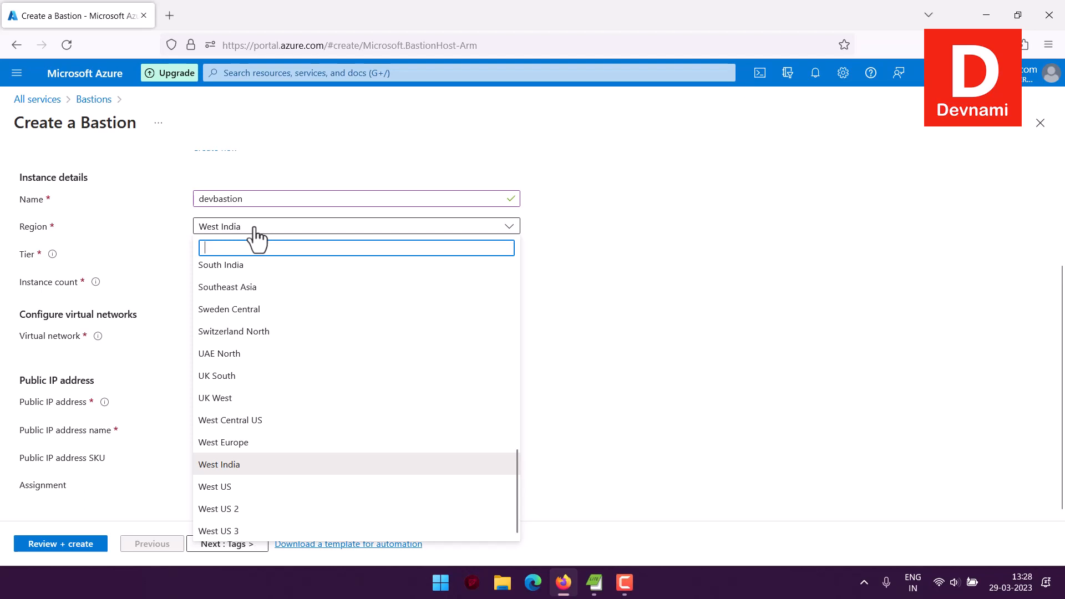
click(94, 261)
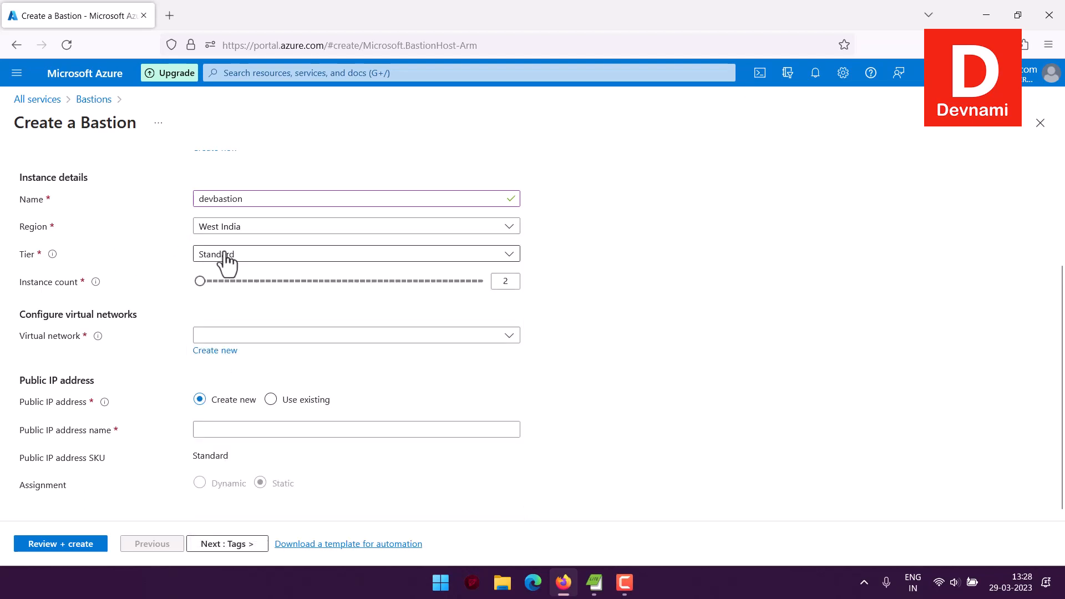
Change the Bastion's tier to Basic, keeping the instance count at 2.
click(275, 258)
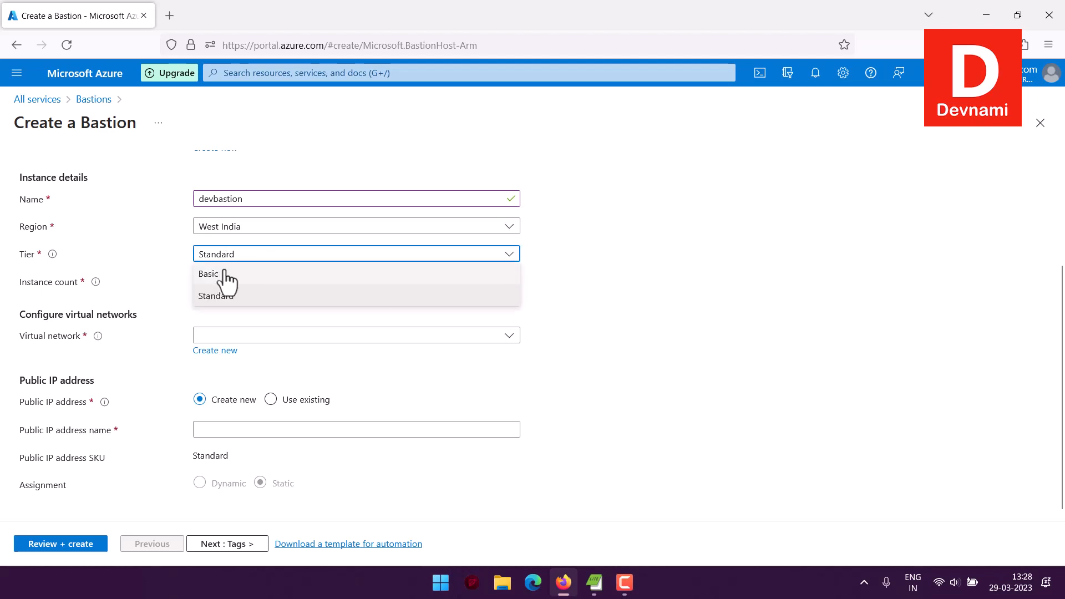
click(167, 261)
key(Up)
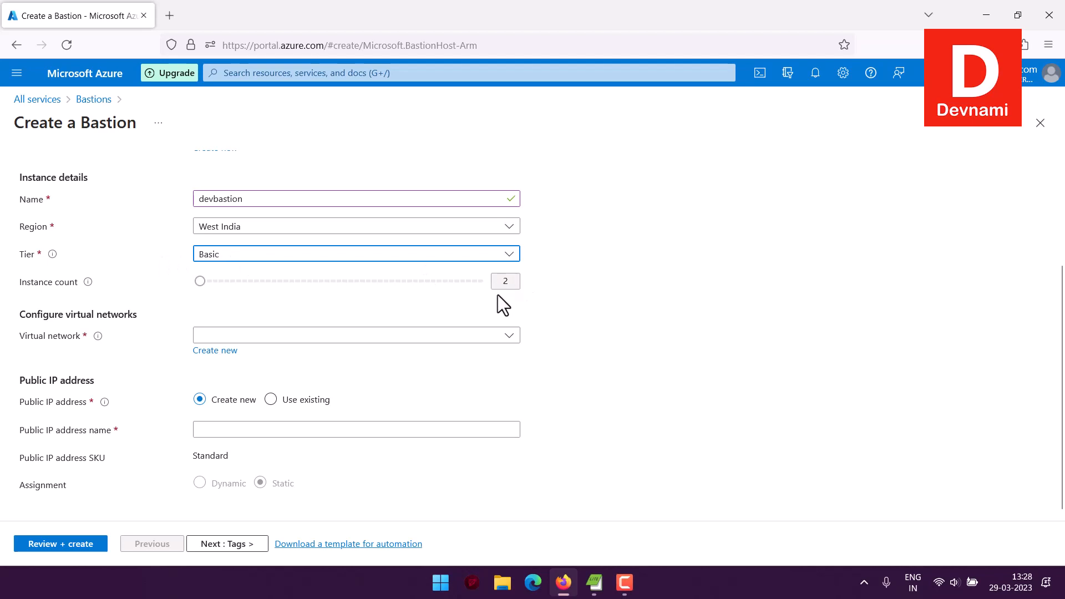
click(202, 281)
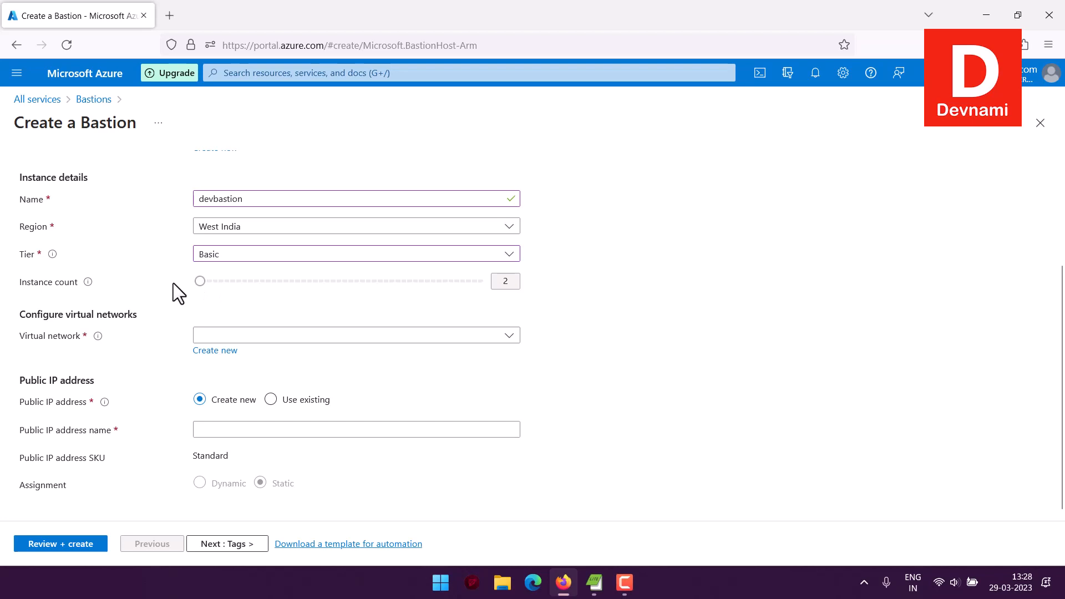
Create a new virtual network named vndevbastion for the Bastion with the default address space and subnet.
click(238, 335)
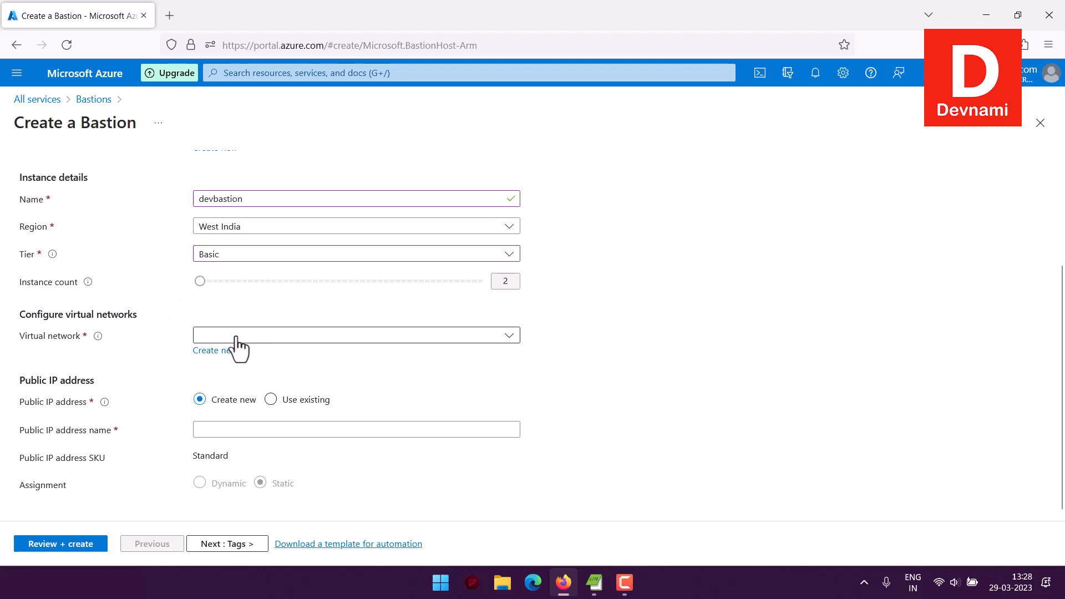
click(105, 328)
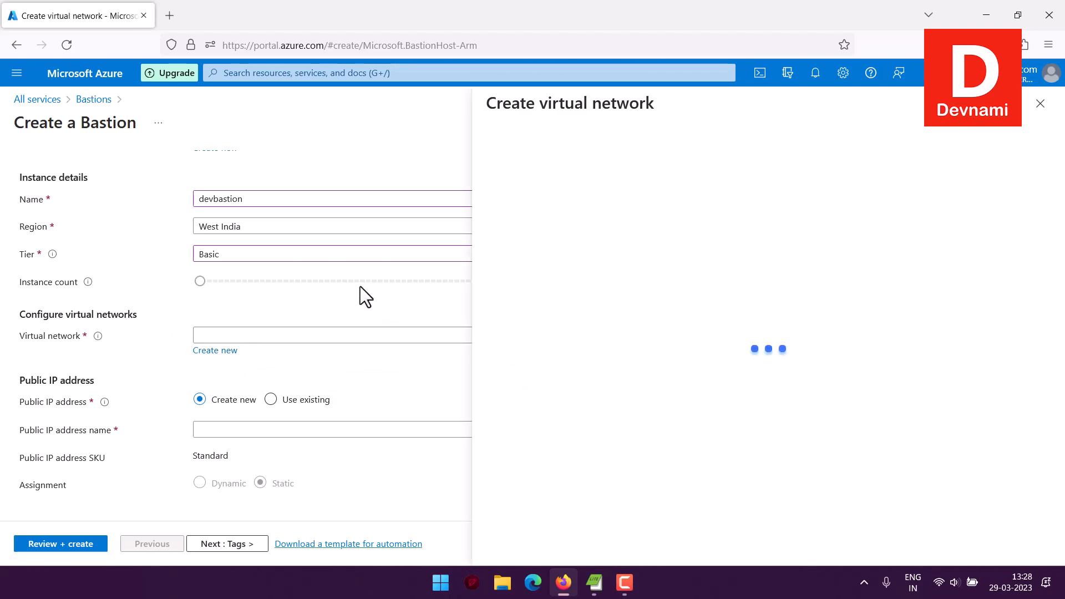
click(556, 204)
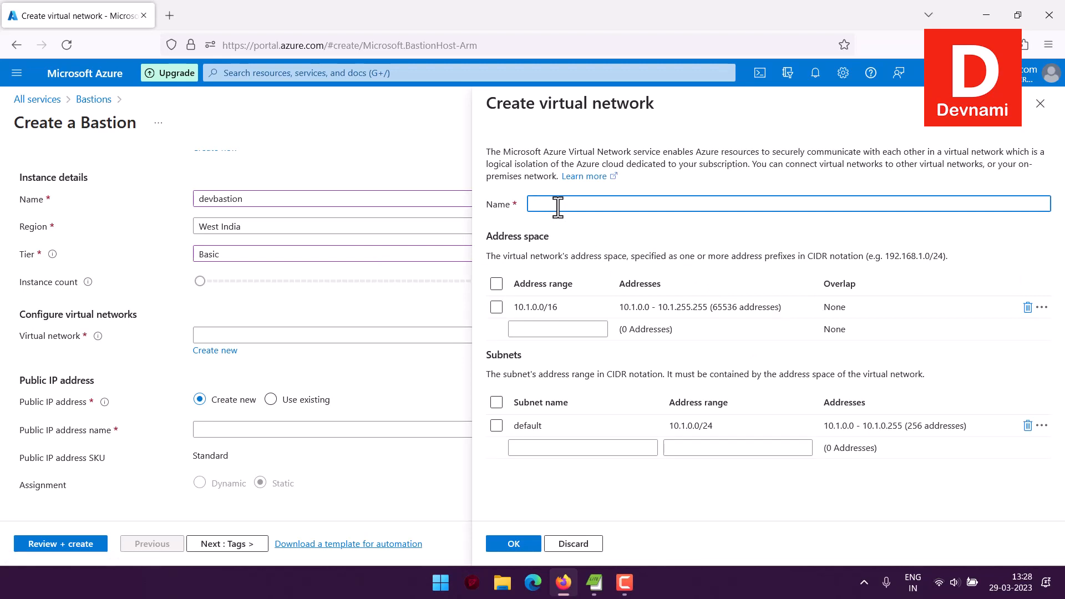
text(vndevbastion)
click(519, 535)
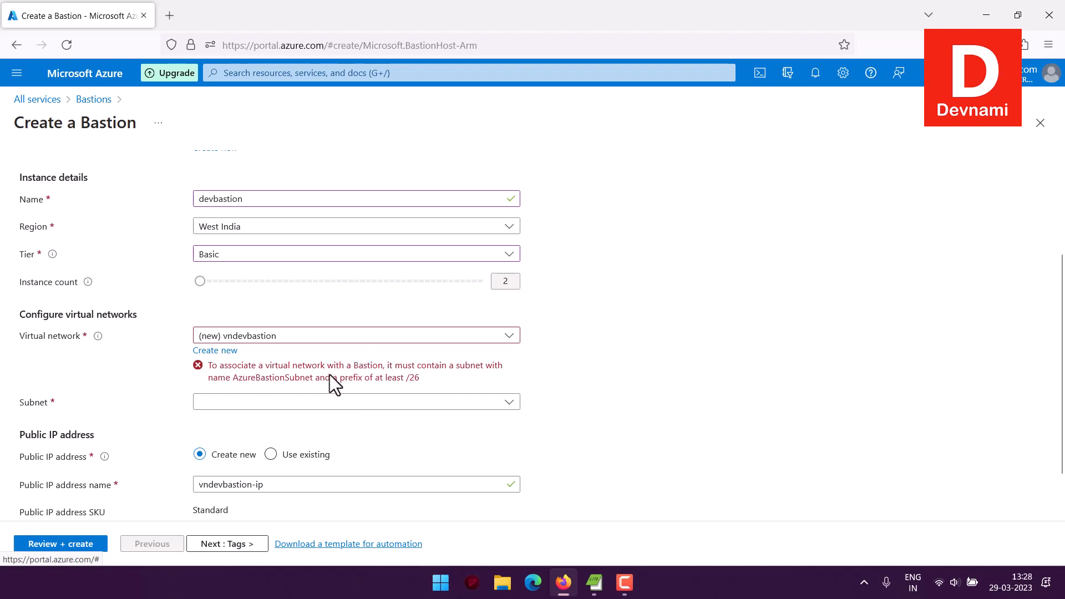
Create a new virtual network named vmdevbastion with an additional subnet AzureBastionSubnet, address range 10.1.1.0/24.
click(465, 342)
click(644, 354)
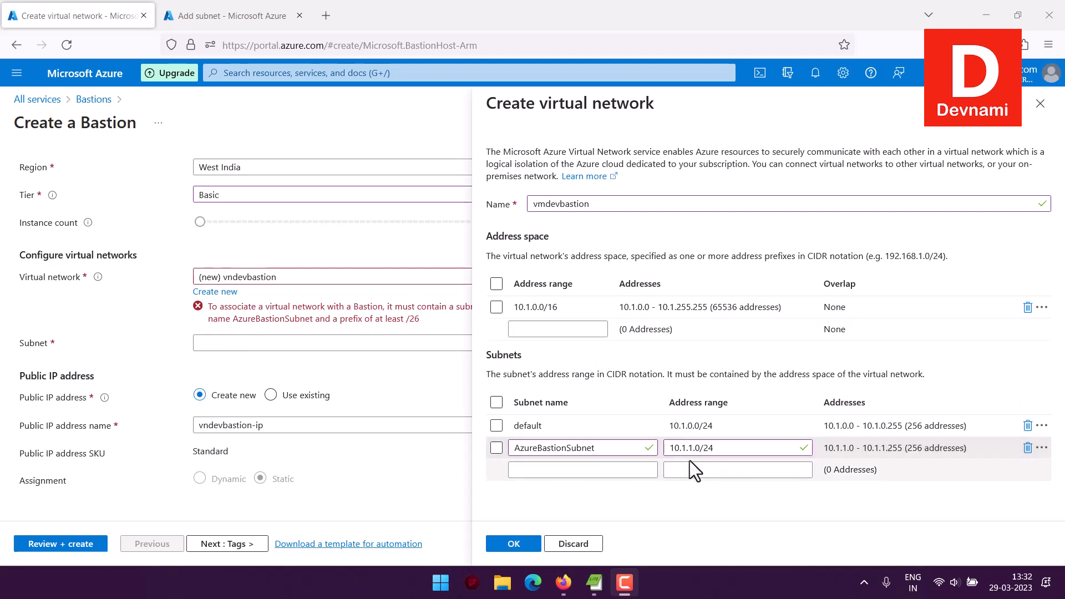
click(507, 546)
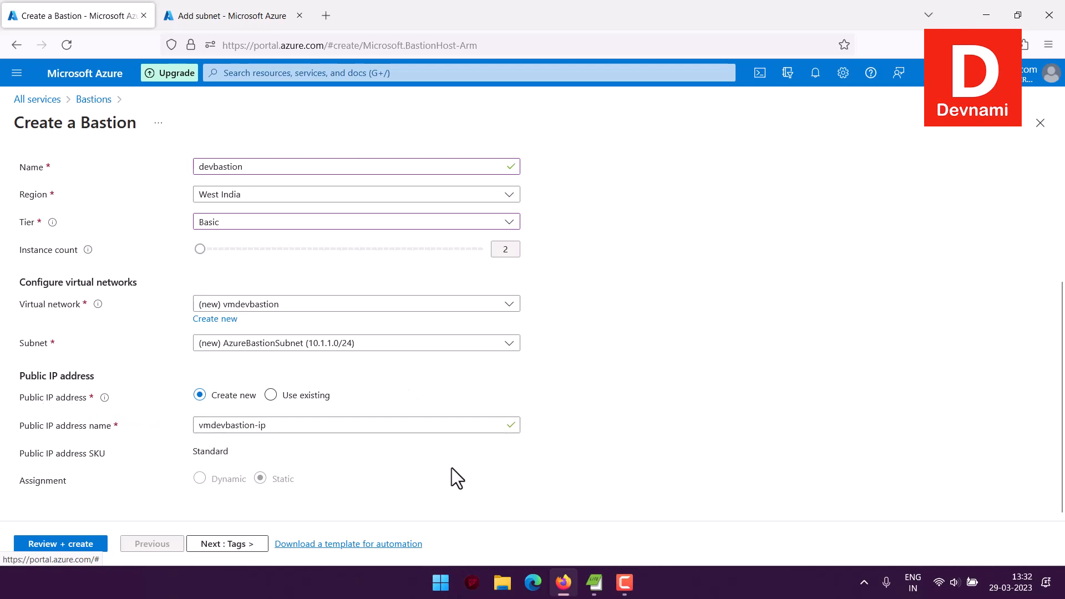
Leave the Bastion's tags empty and its advanced features at their defaults, and proceed to the final review.
click(244, 546)
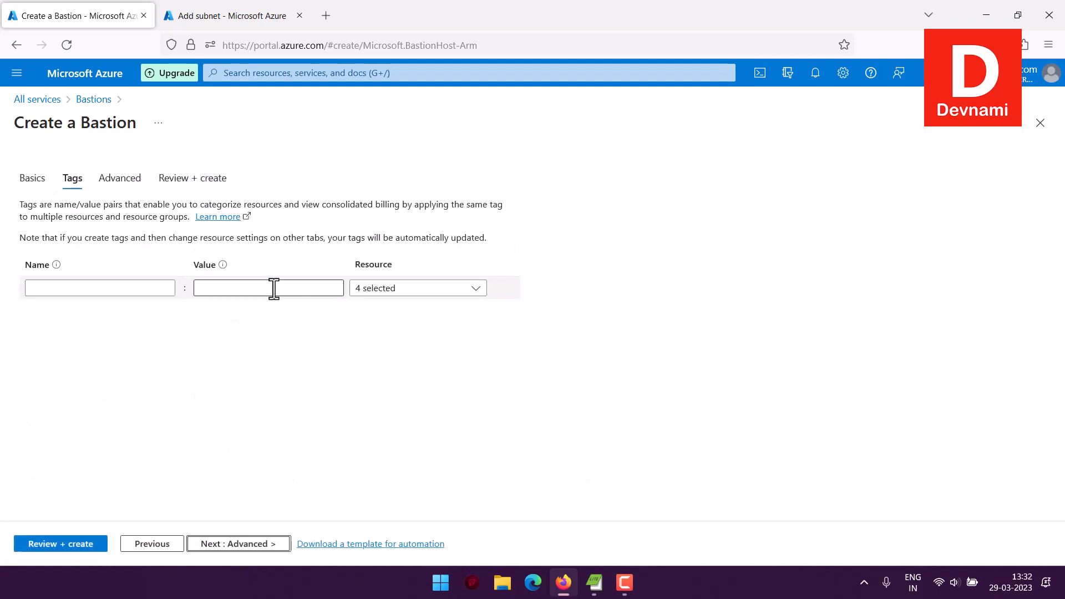
click(271, 544)
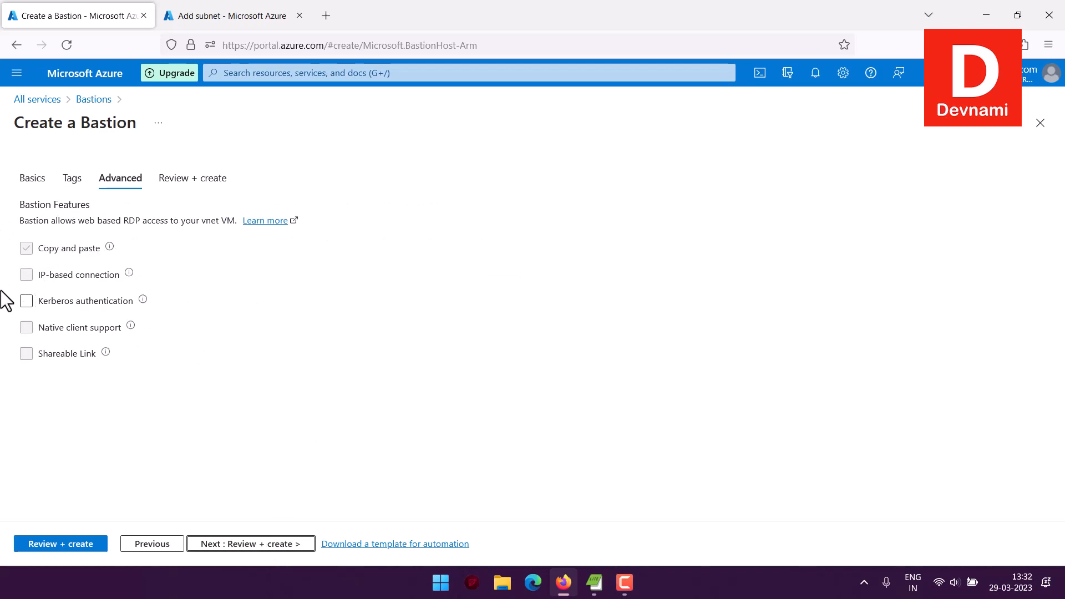
click(247, 546)
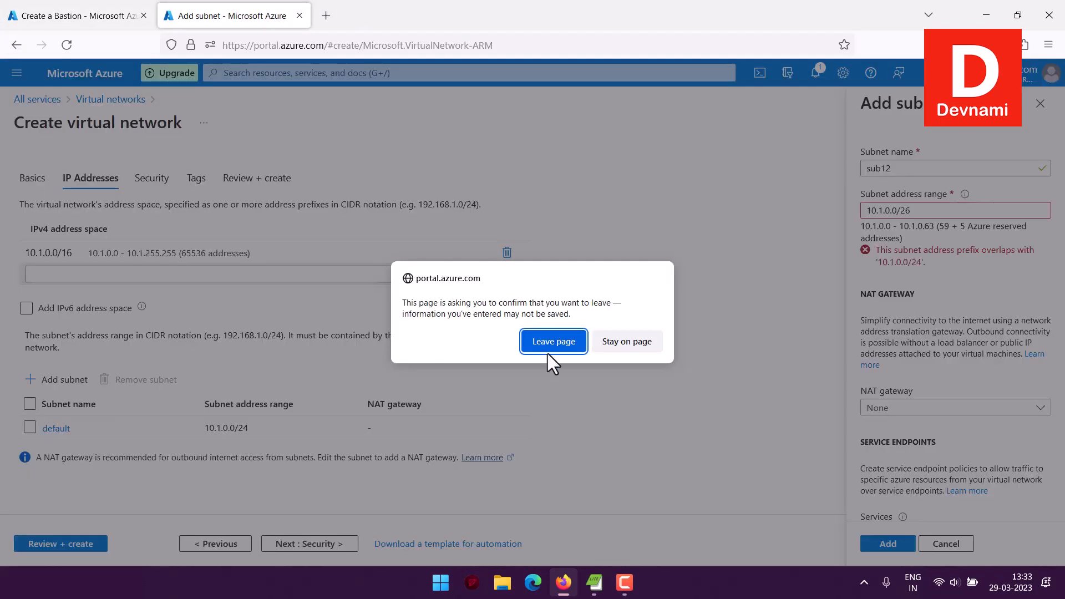
Discard the unsaved Add subnet page and start the deployment of the reviewed Bastion.
click(549, 407)
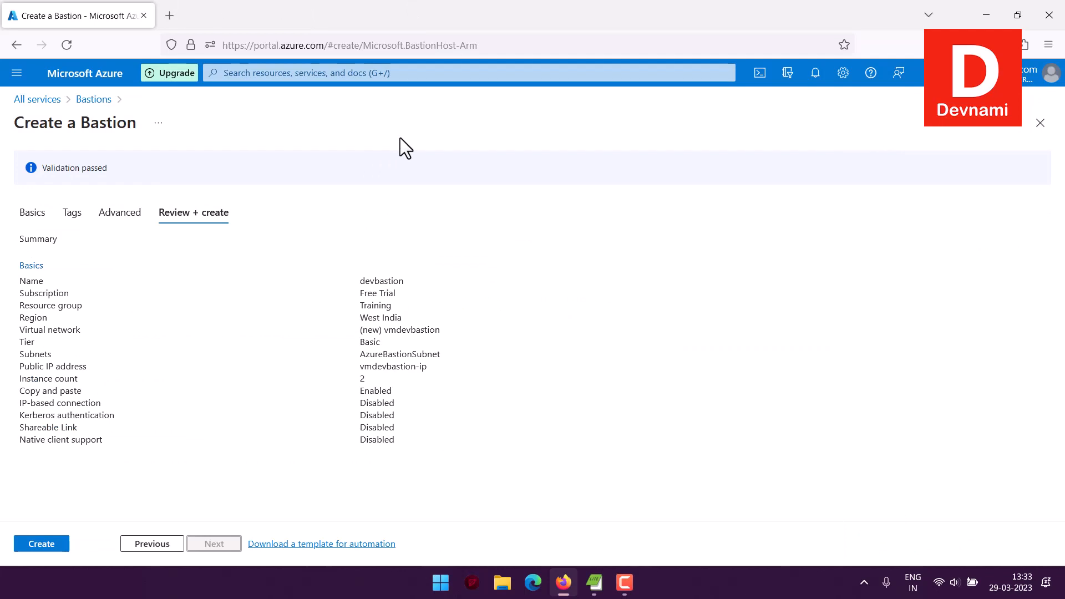
click(64, 543)
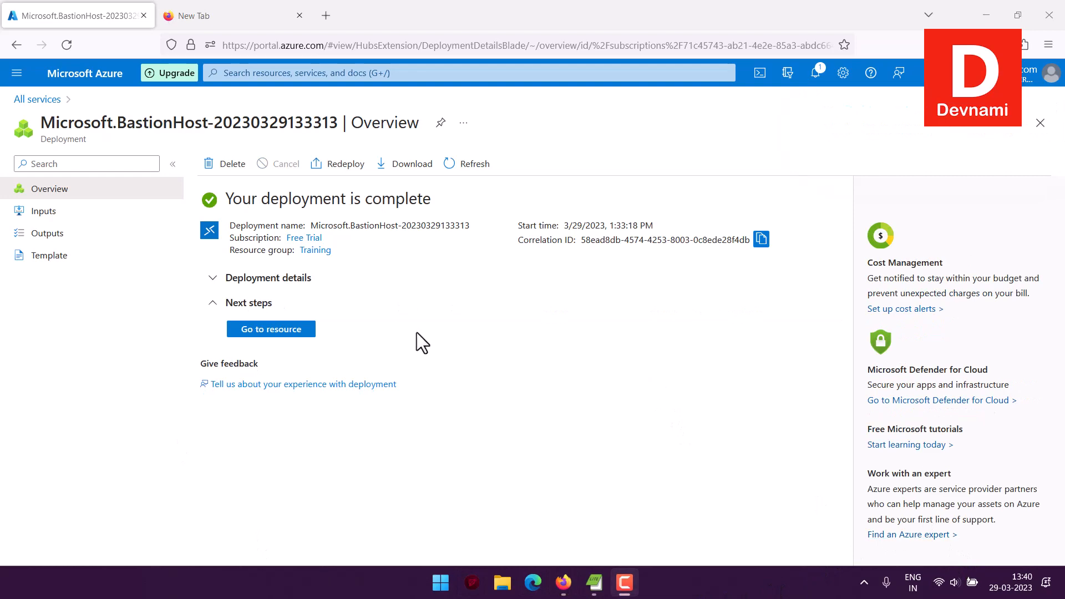
Open the deployed devbastion resource, look over its overview and settings, and view its sessions.
click(299, 331)
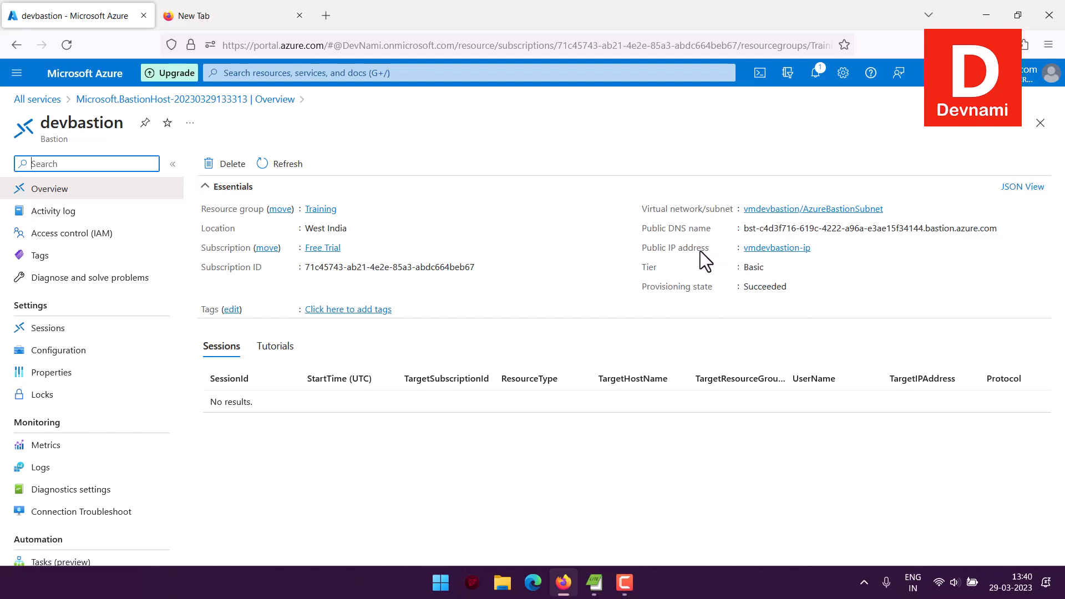
scroll(139, 361, down, 2)
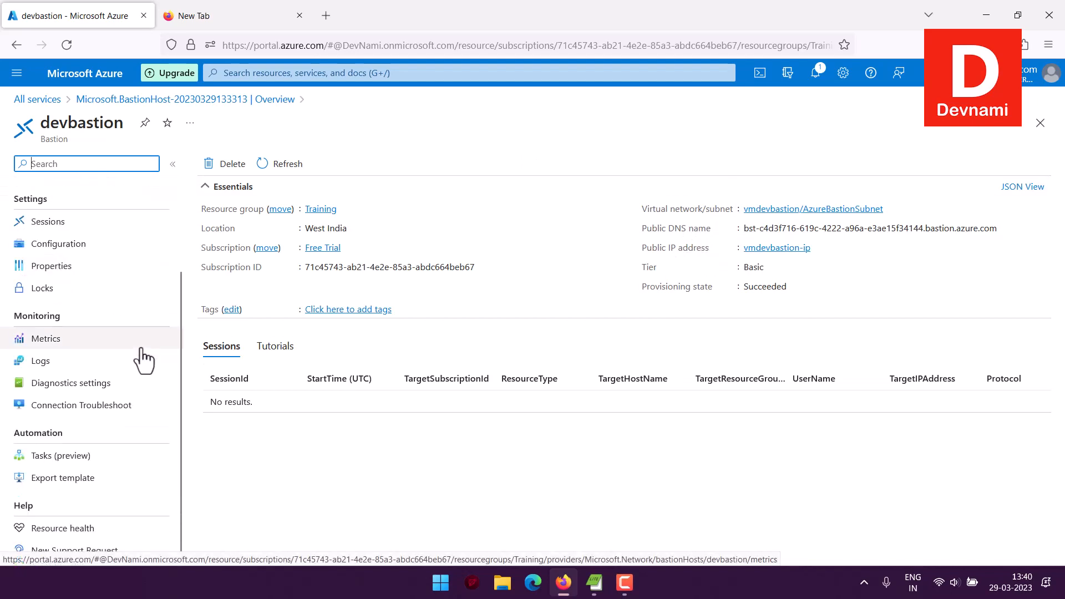
scroll(147, 358, up, 2)
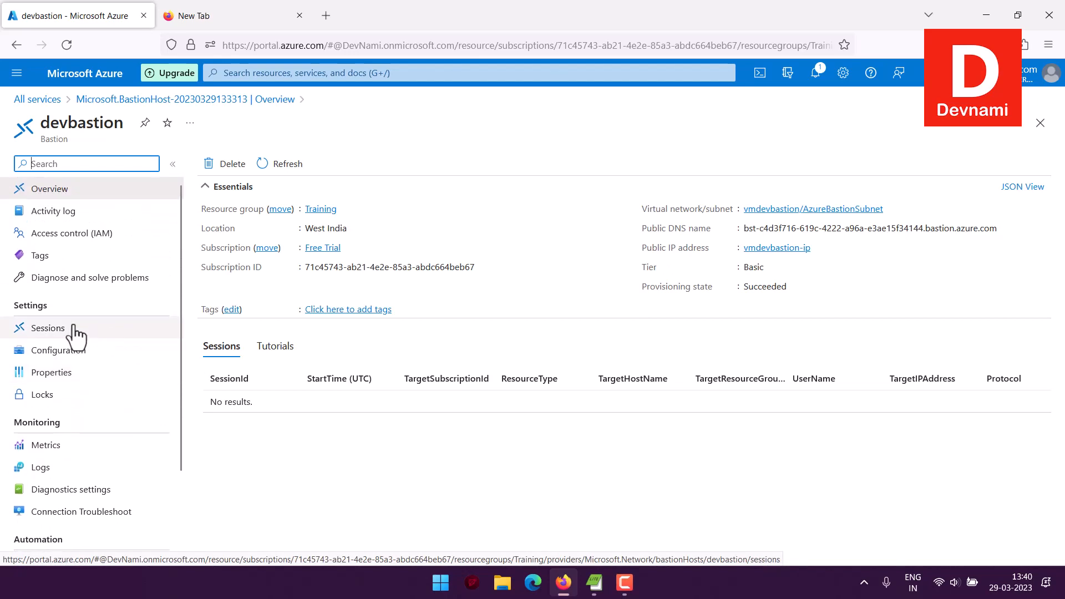
click(78, 332)
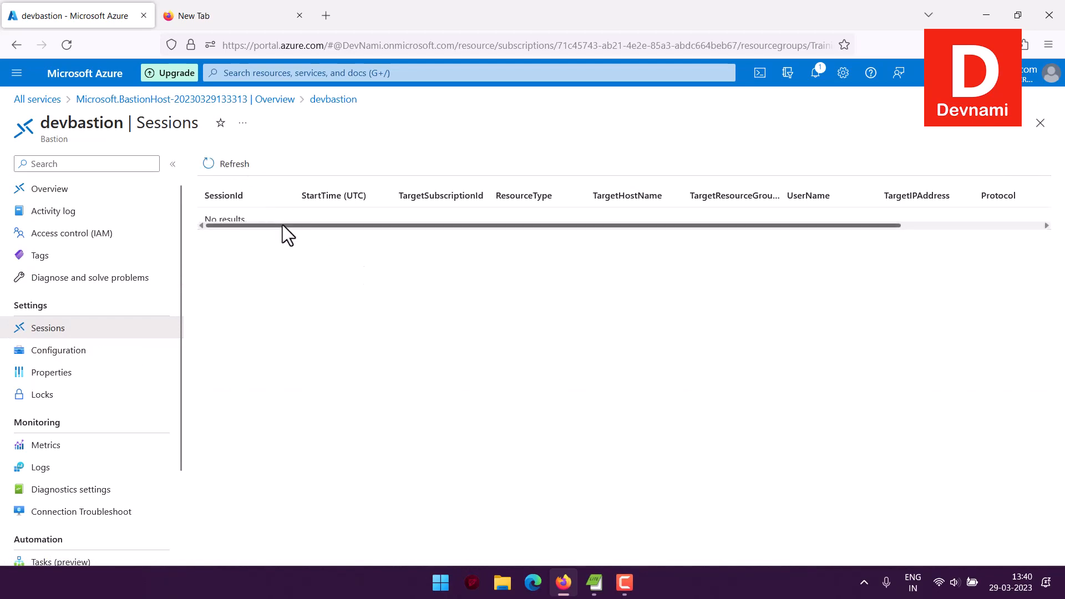
Look over the devbastion resource's sessions, properties, configuration and overview, including its tier options.
drag(282, 226, 184, 230)
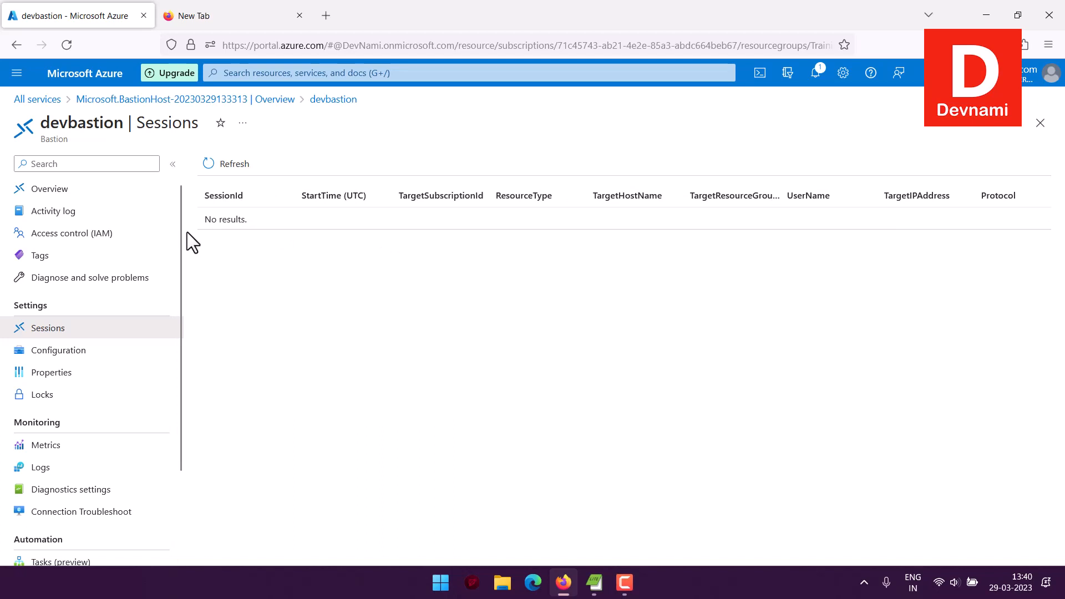
click(65, 373)
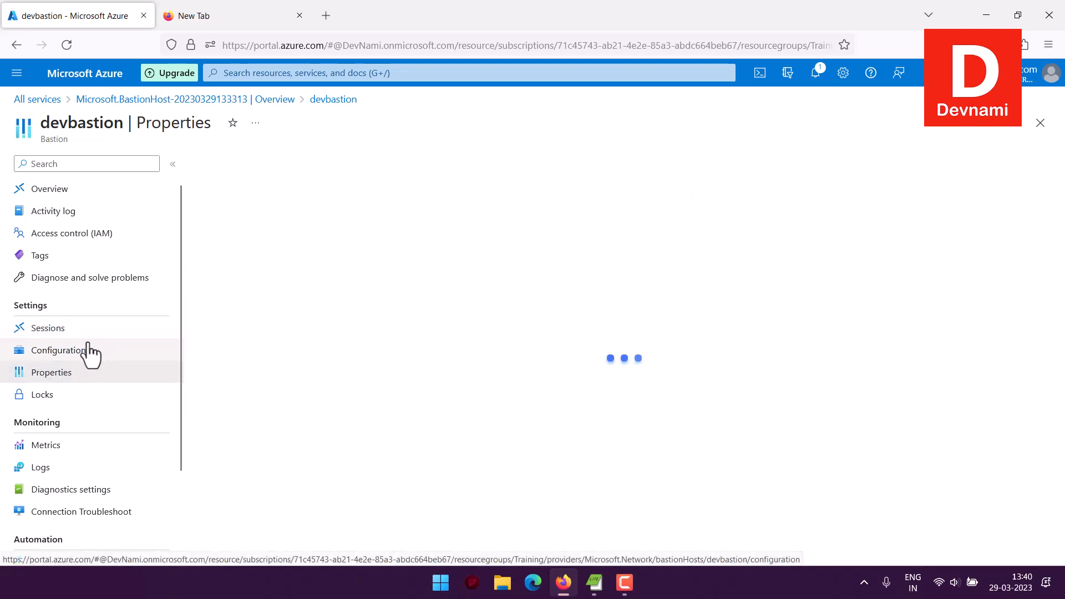
click(101, 350)
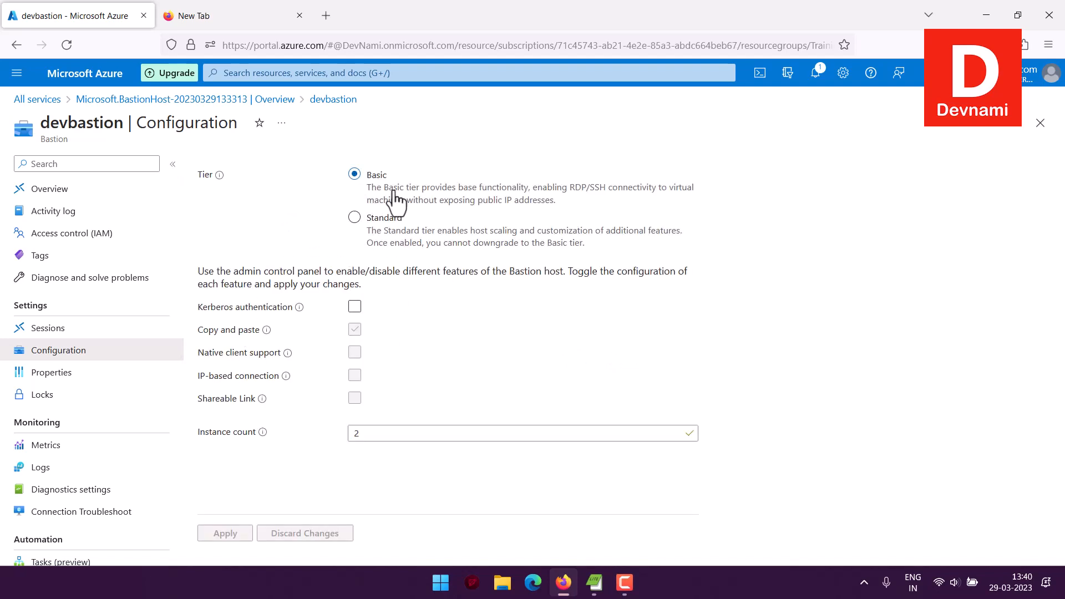
scroll(71, 351, down, 3)
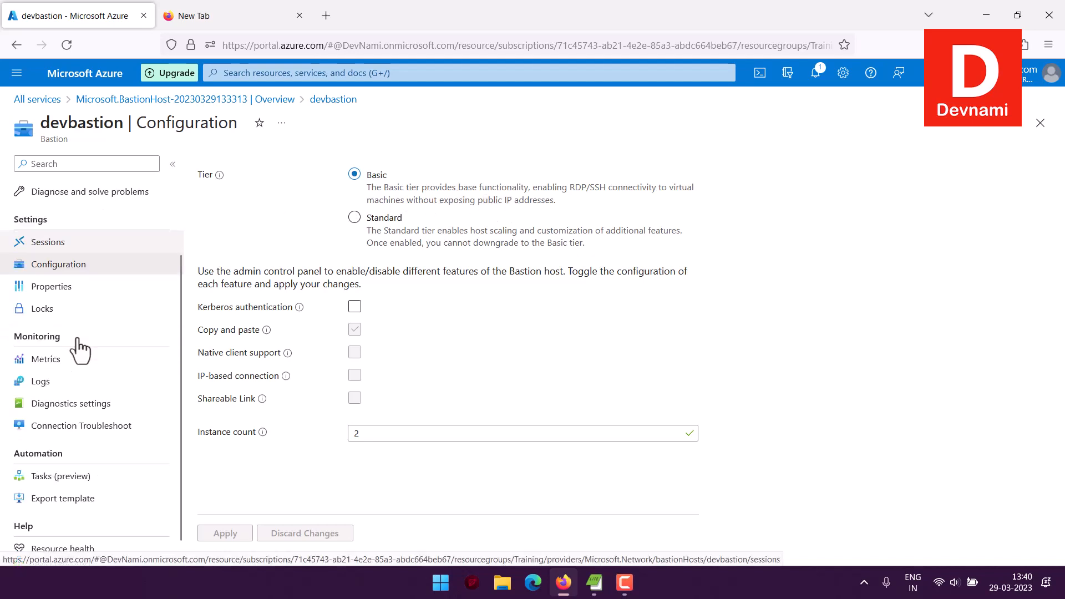
scroll(75, 344, up, 3)
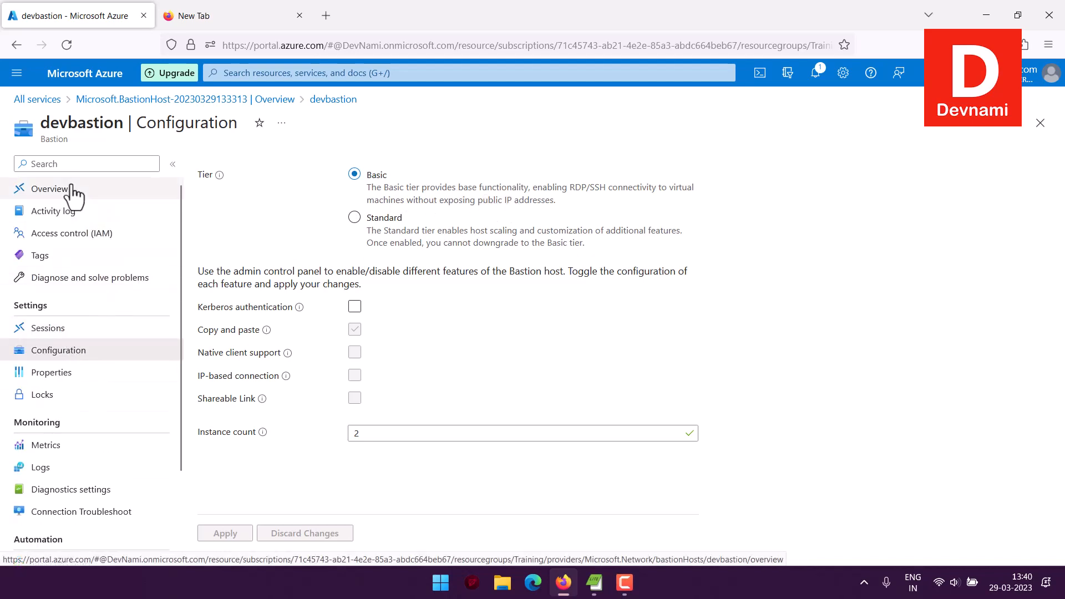
click(89, 189)
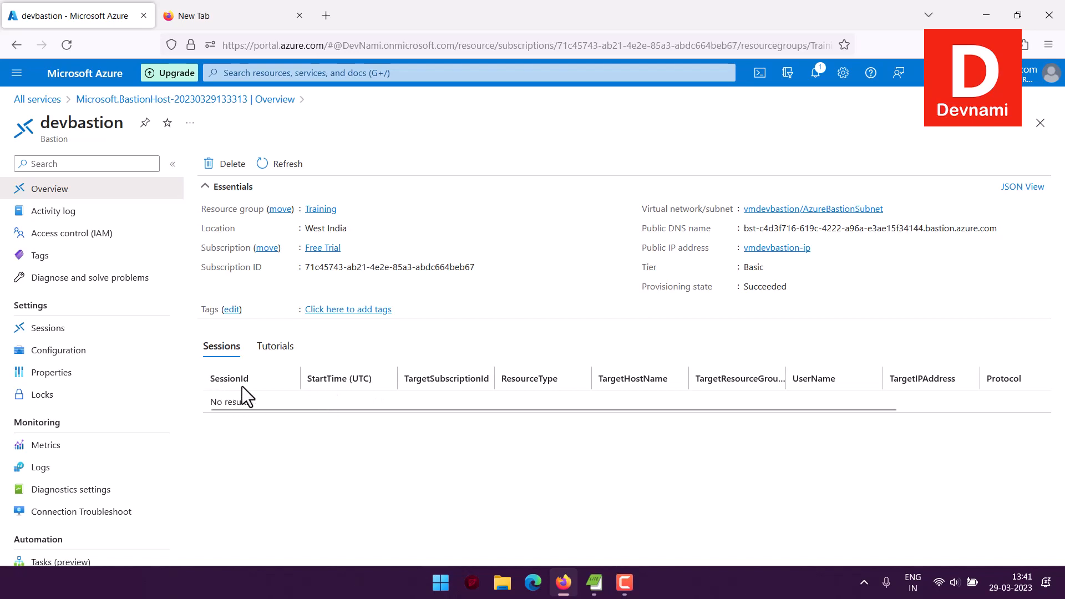
drag(890, 408, 670, 401)
Open the Bastion connection option of the nginxdev virtual machine and deploy nginxdev-vnet-bastion with the proposed settings.
click(71, 78)
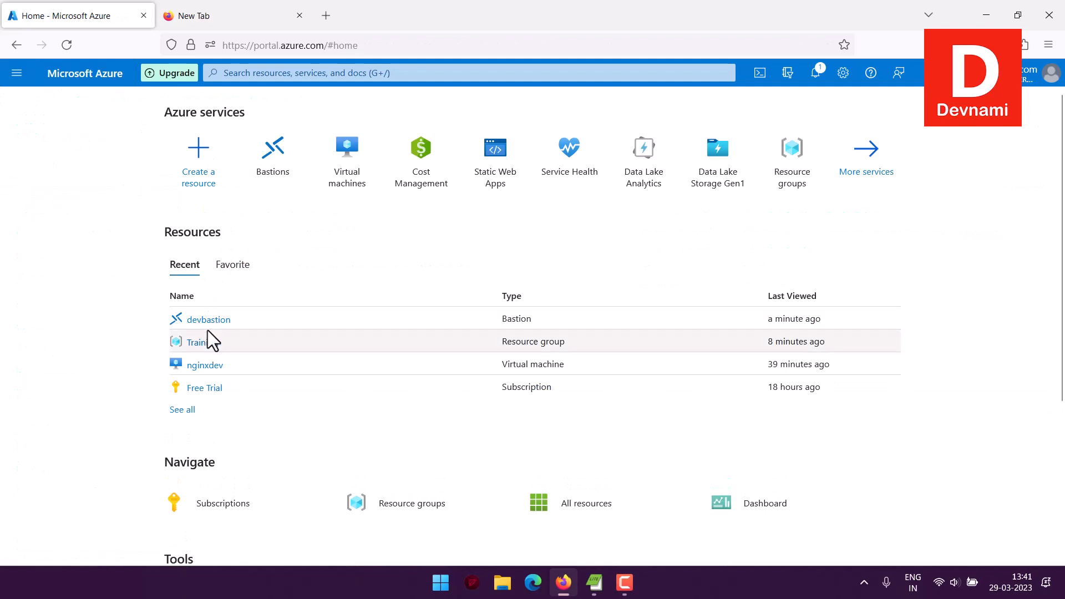
click(348, 196)
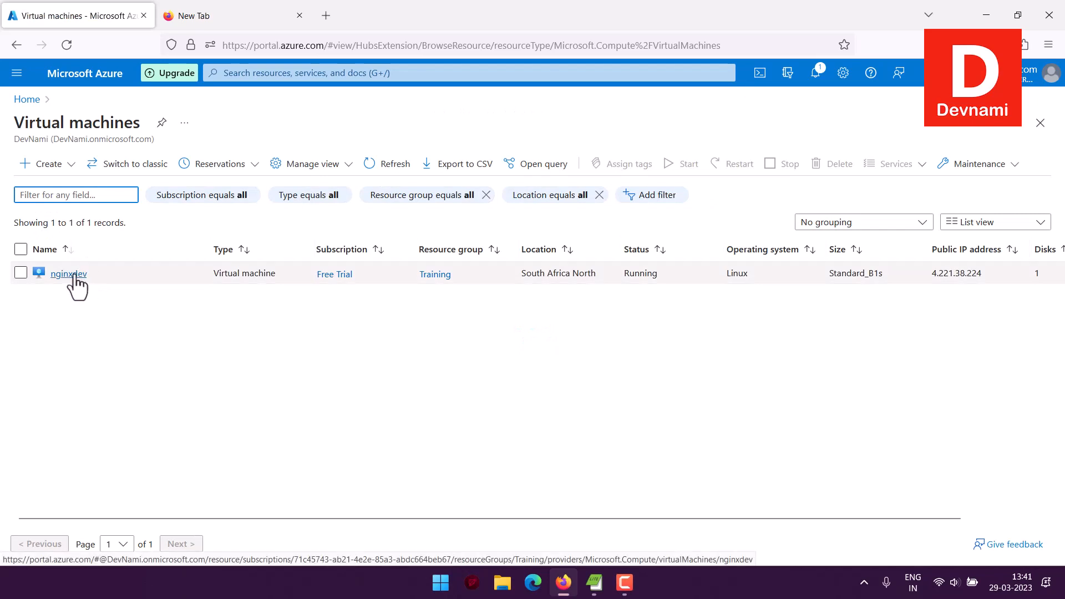
click(74, 275)
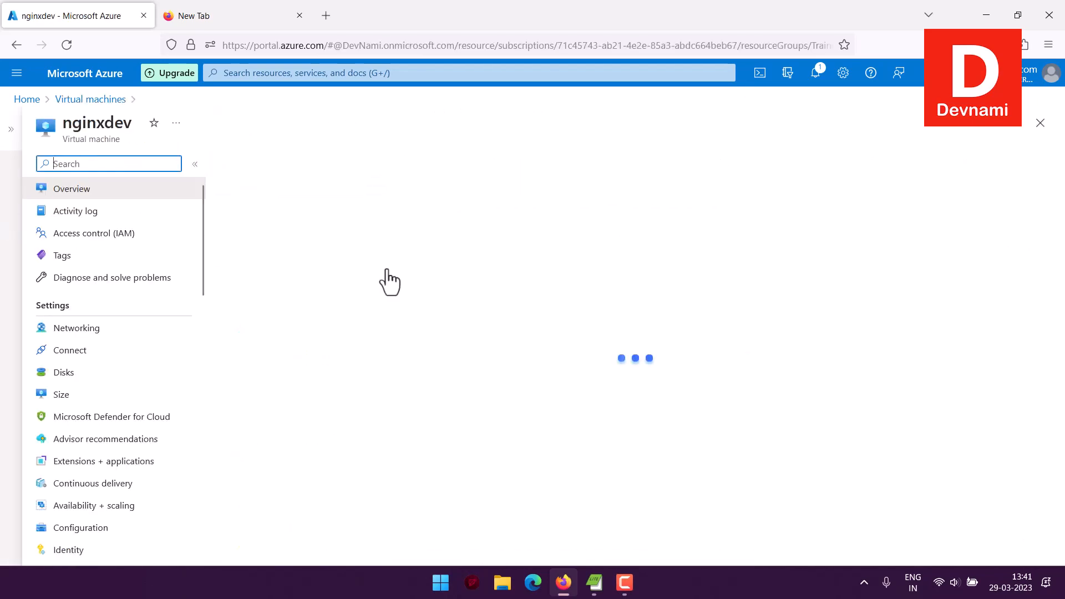
click(69, 363)
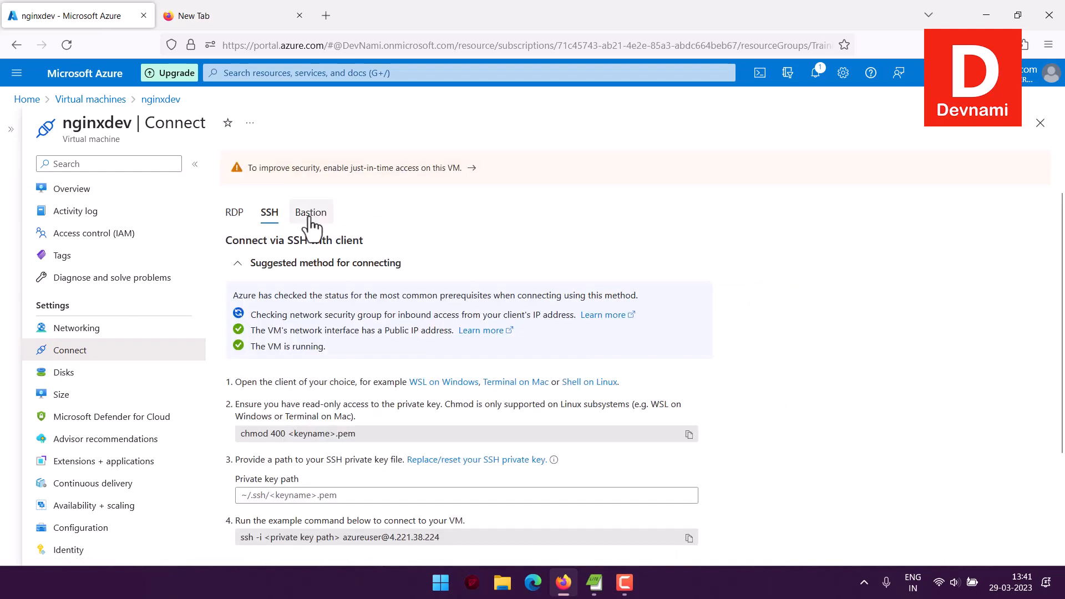
click(313, 214)
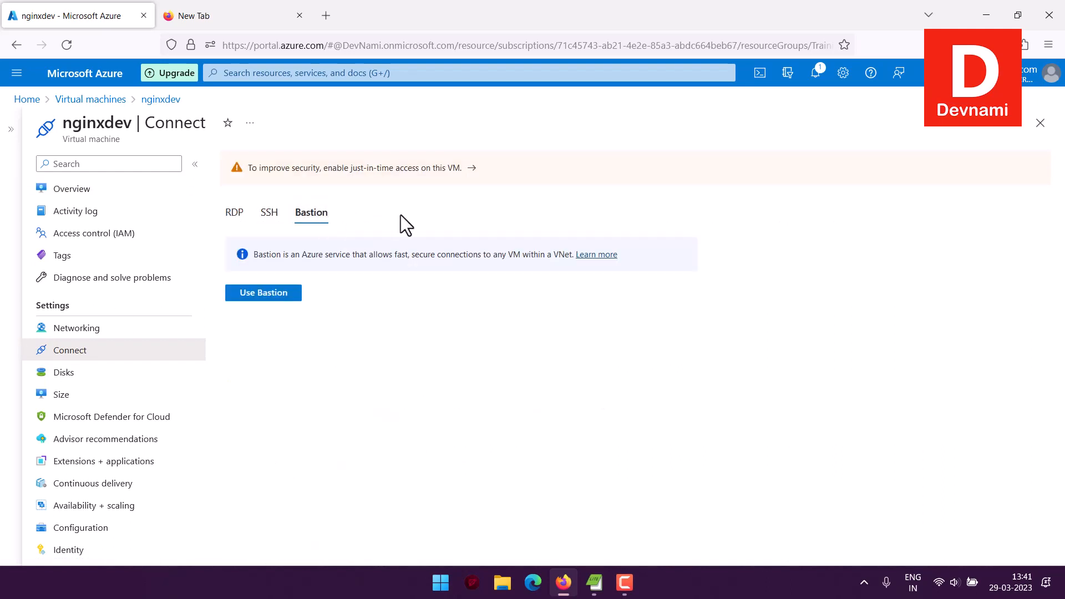
click(284, 296)
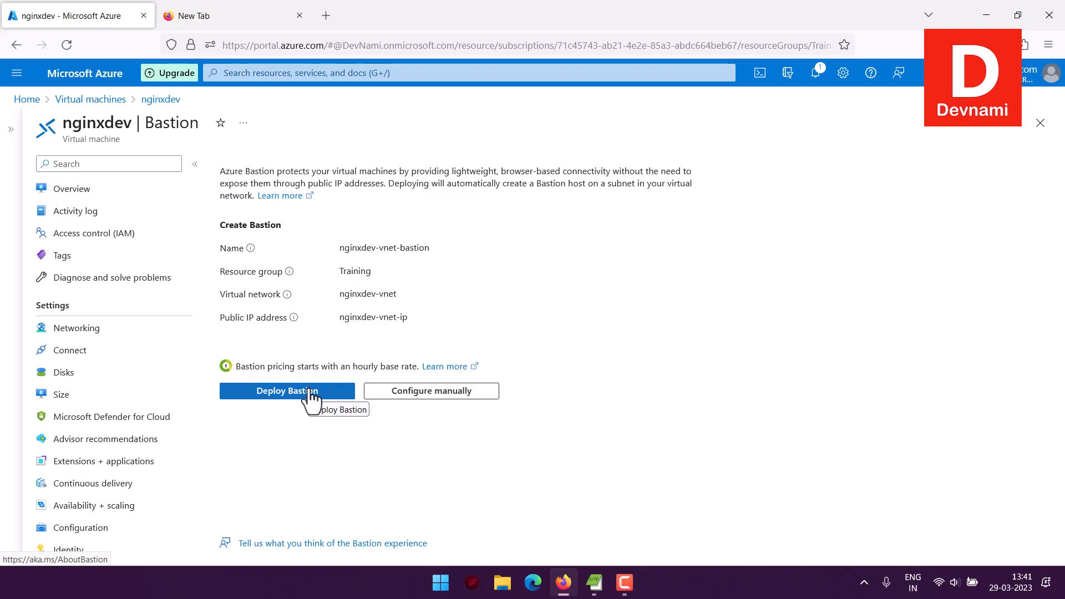
click(312, 392)
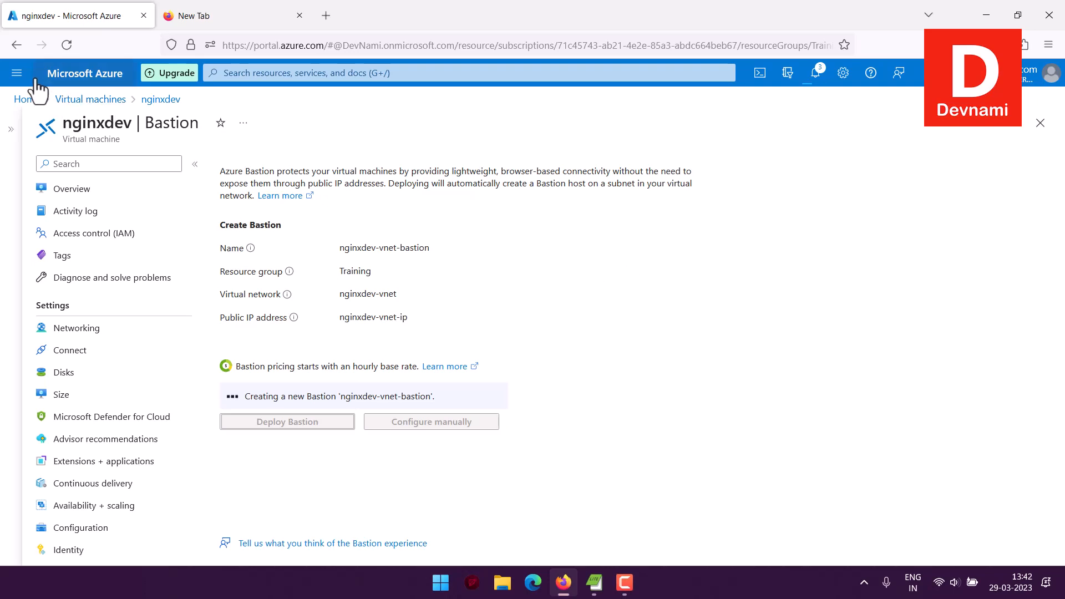
Open All services in a new browser tab and check the progress of the nginxdev-vnet-bastion creation.
click(18, 74)
right_click(70, 164)
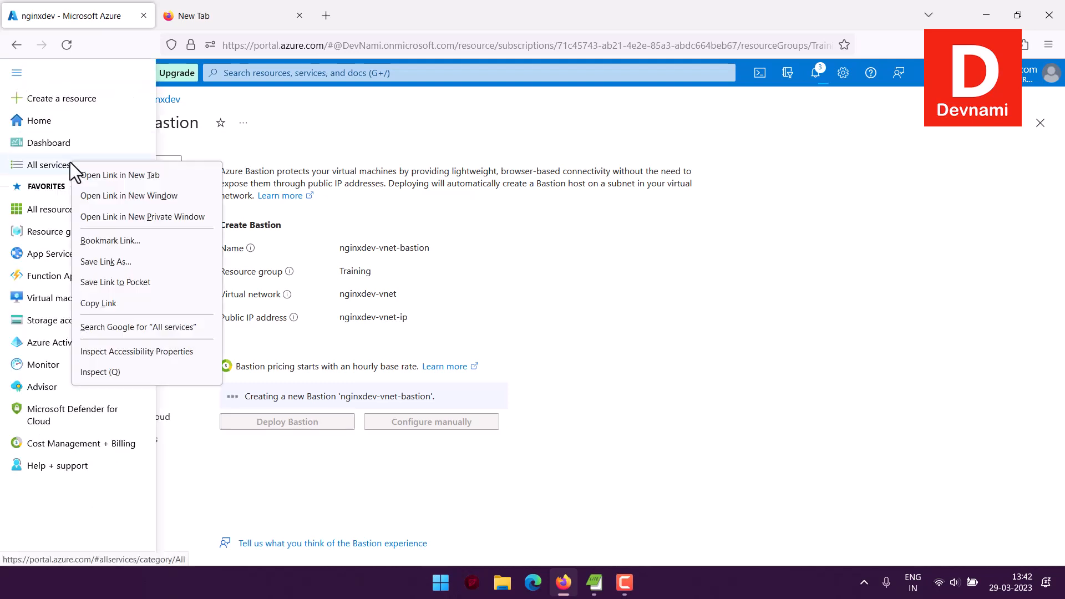
click(122, 174)
click(268, 18)
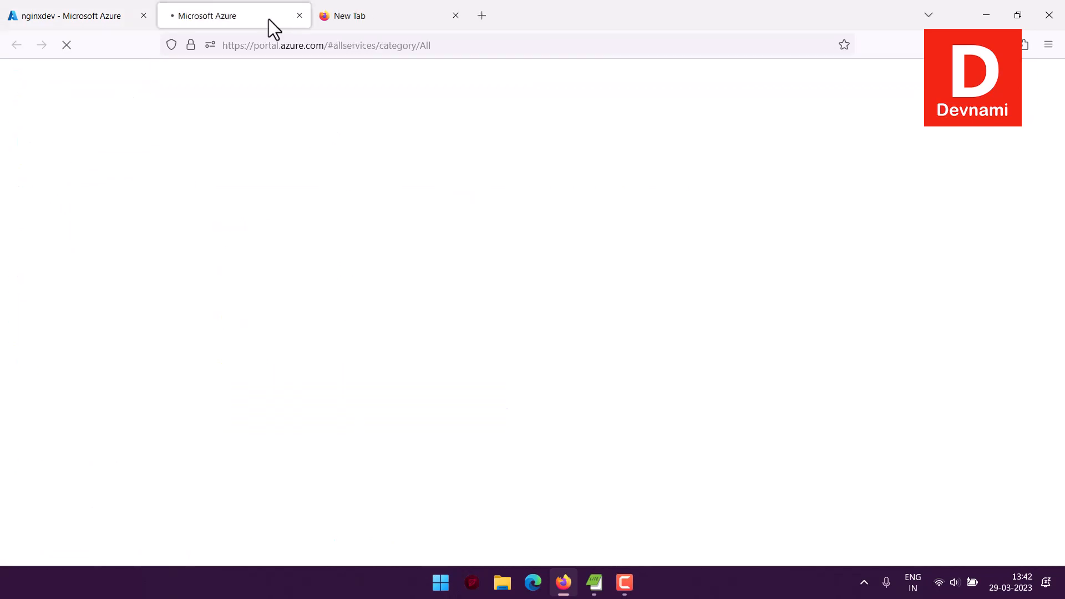
click(81, 15)
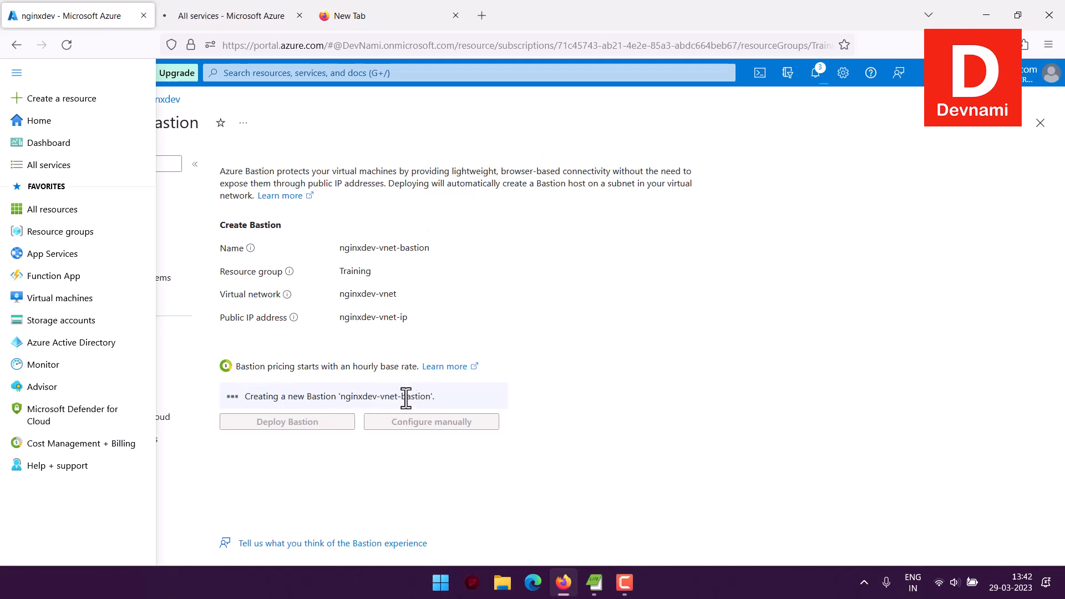
click(258, 27)
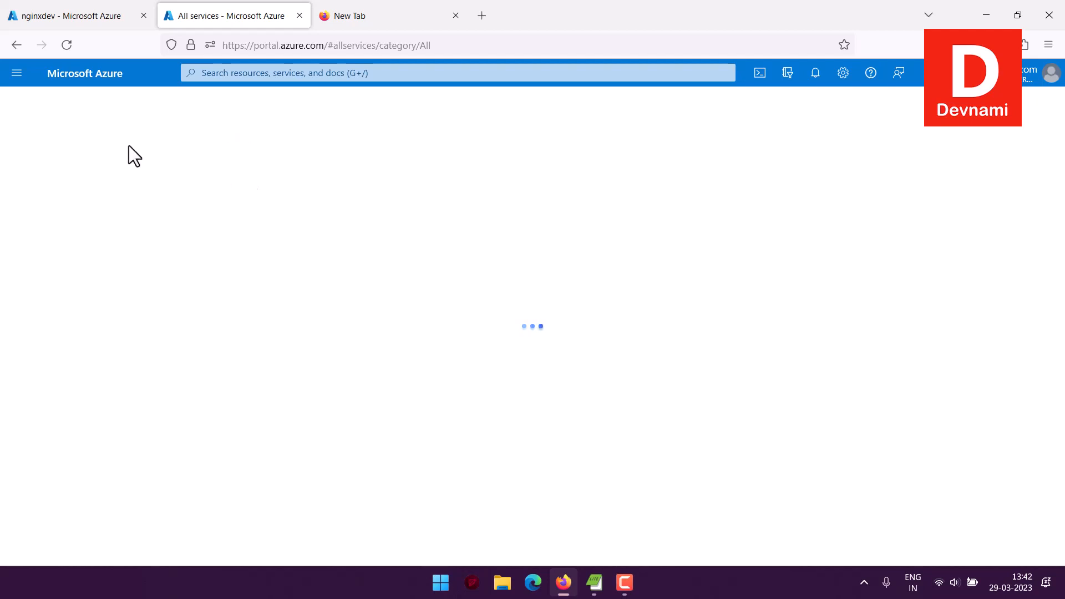
click(87, 13)
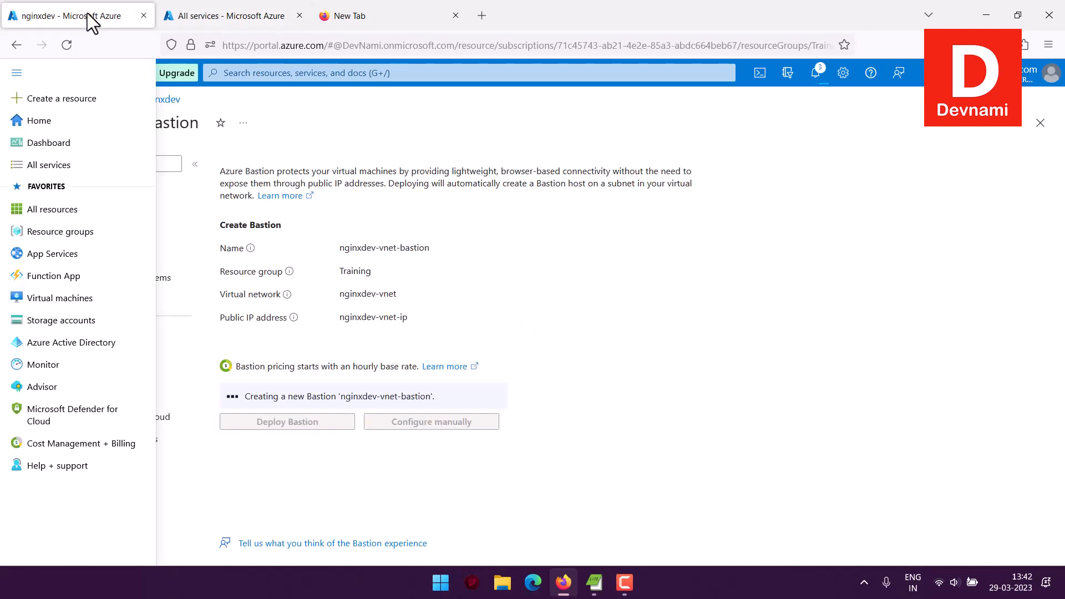
click(455, 130)
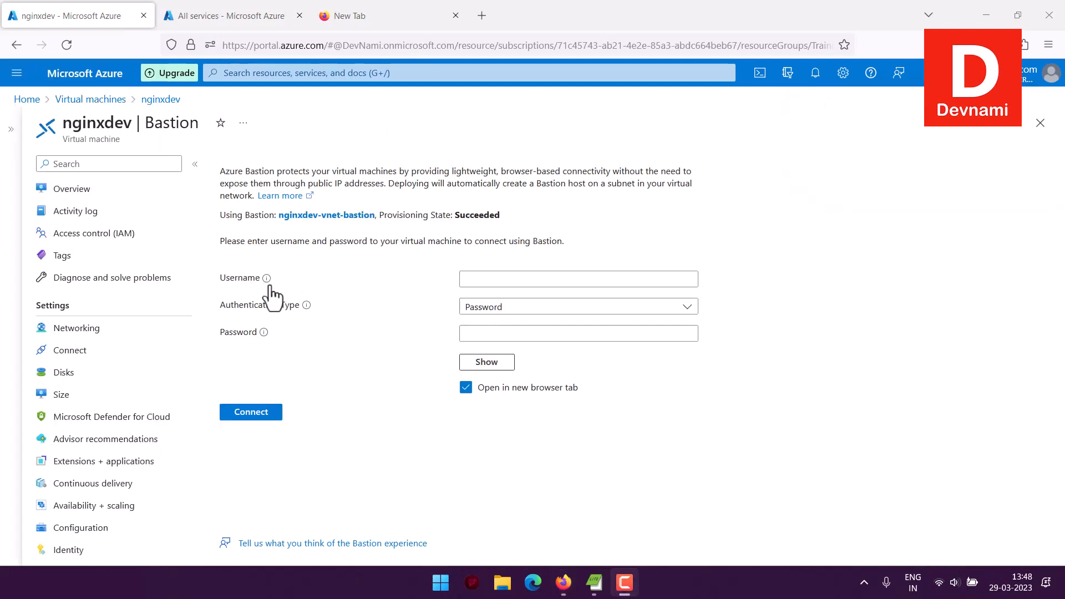
Examine the Bastion sign-in instructions and the available authentication types for nginxdev.
click(498, 280)
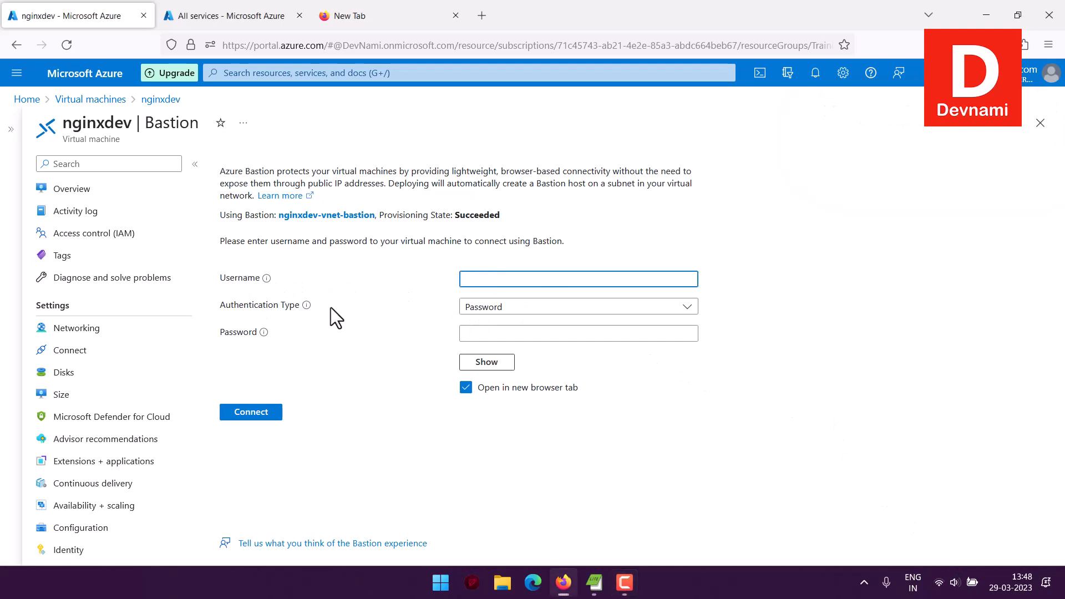
click(522, 308)
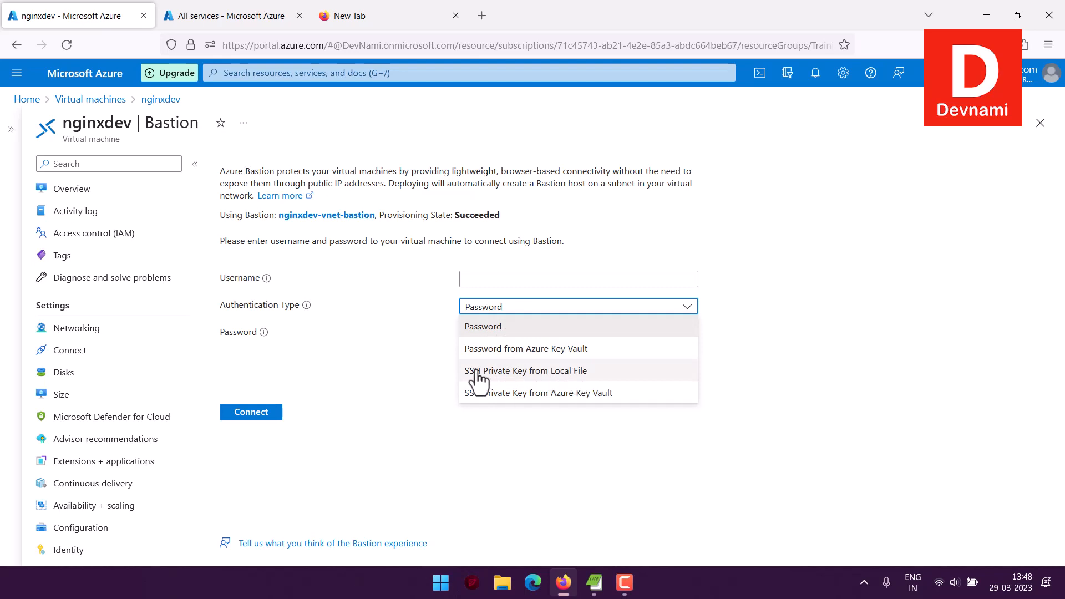
click(393, 344)
drag(269, 242, 580, 244)
click(597, 245)
click(243, 242)
click(580, 244)
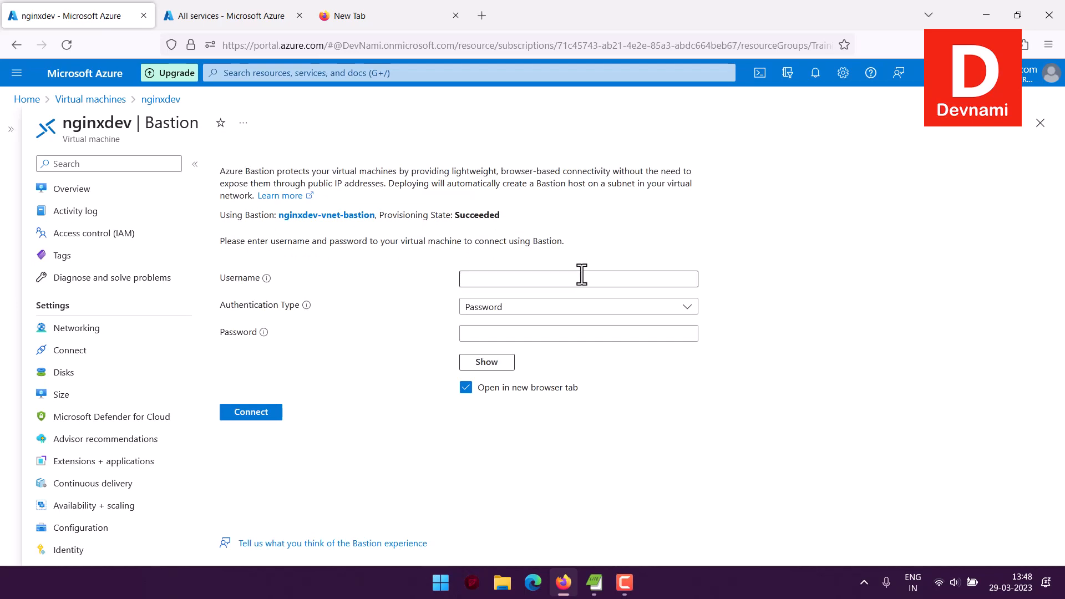
Set the Bastion connection's authentication type to SSH Private Key from Local File.
click(521, 335)
click(521, 307)
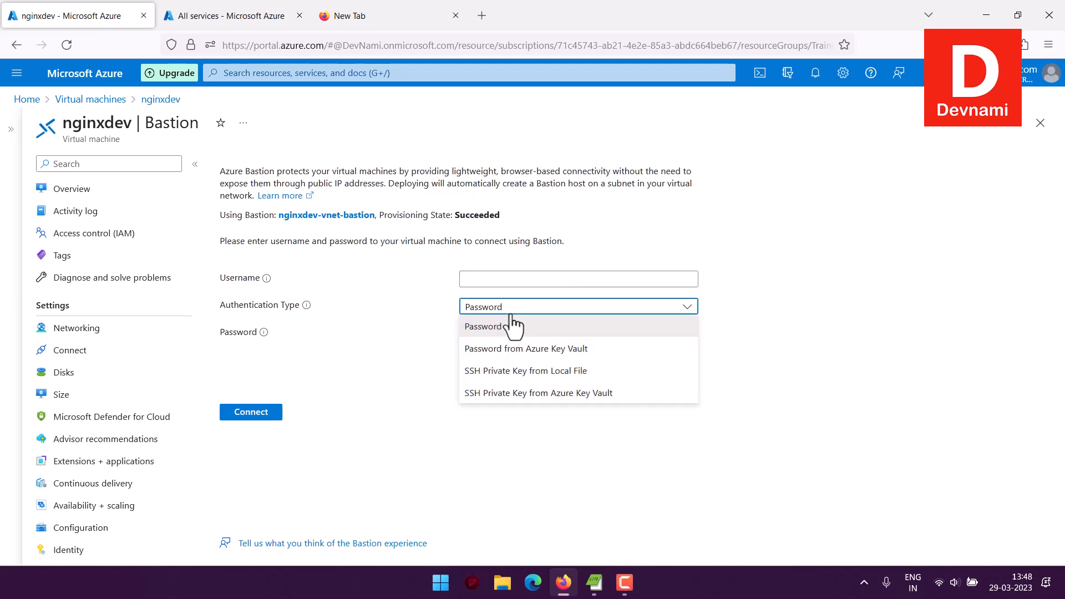
click(532, 372)
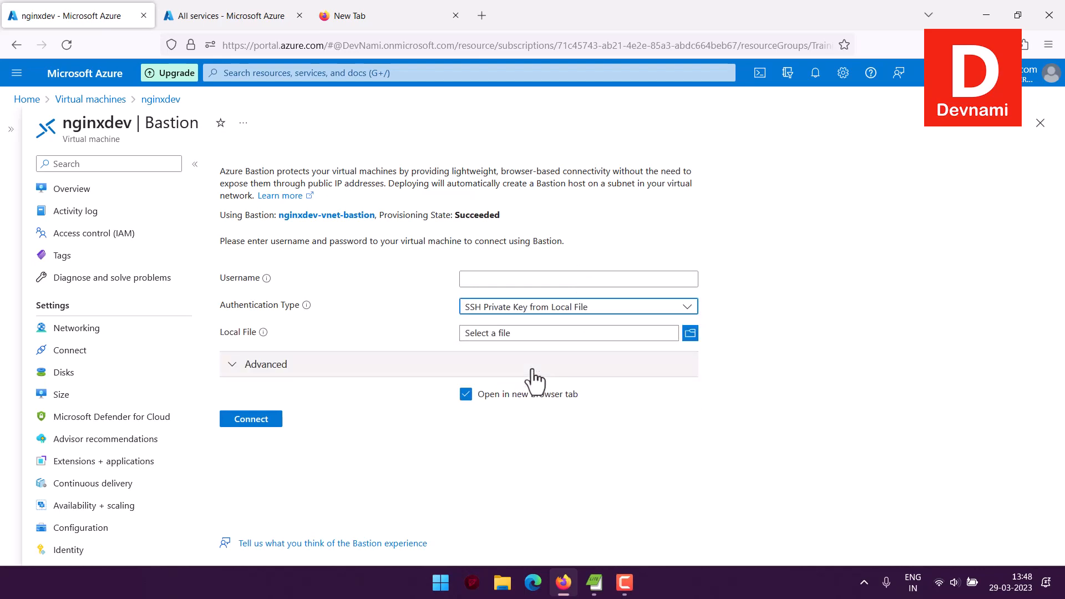
Try to load nginxprivate.ppk from E:\Portables\Cloud Keys\azure linux as the local SSH private key file.
click(689, 333)
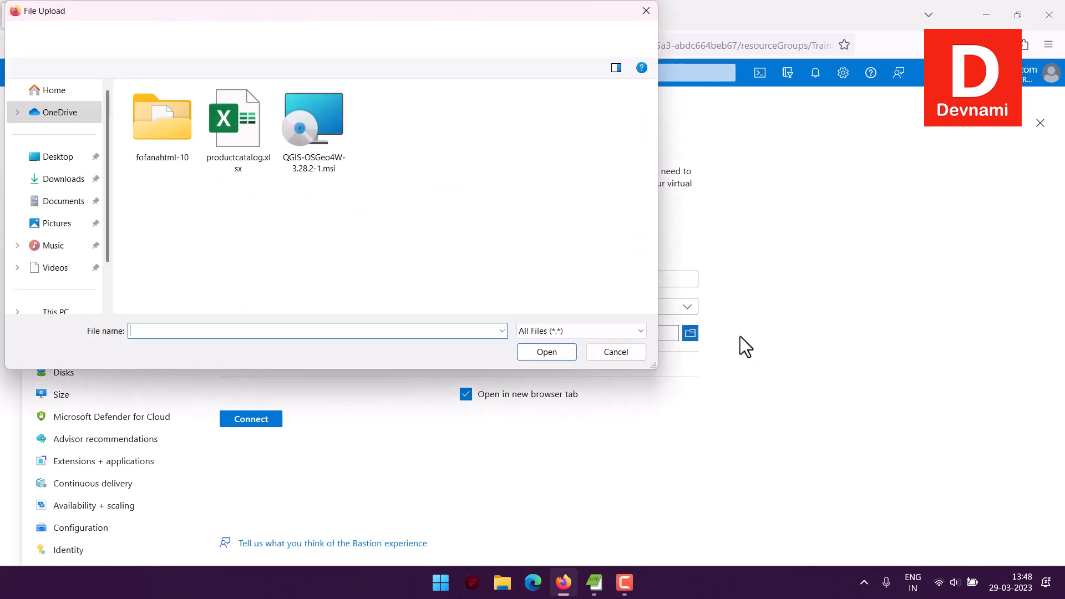
scroll(78, 272, down, 3)
click(71, 248)
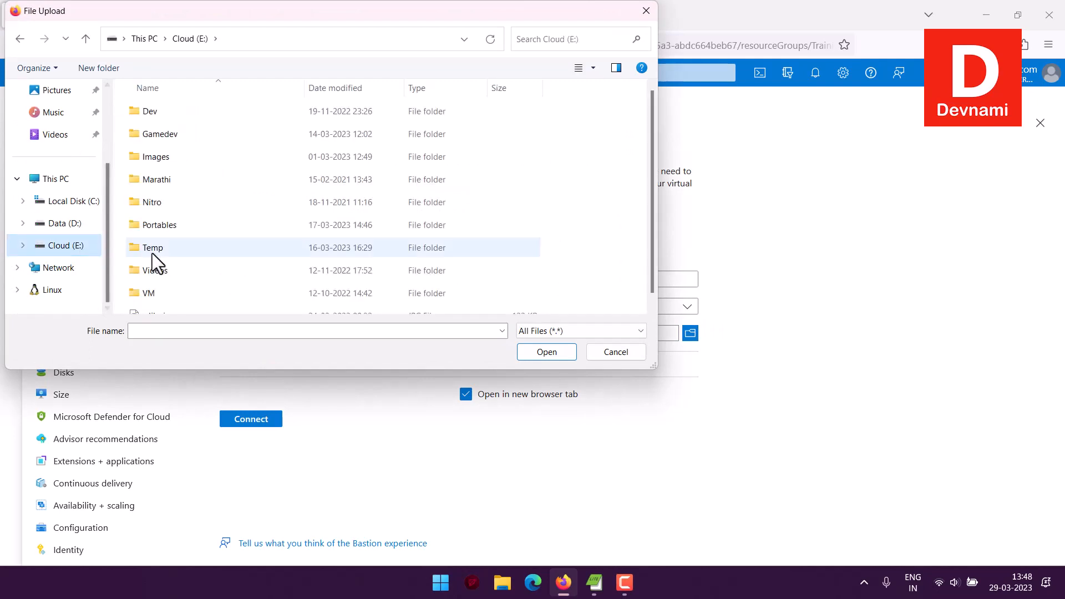
double_click(162, 226)
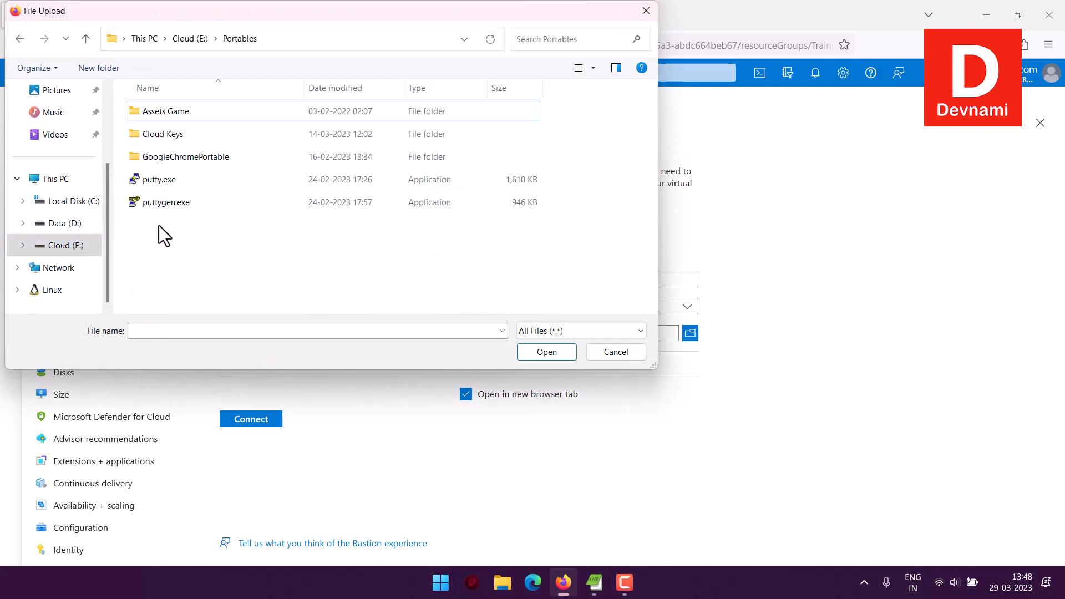
double_click(173, 134)
double_click(169, 111)
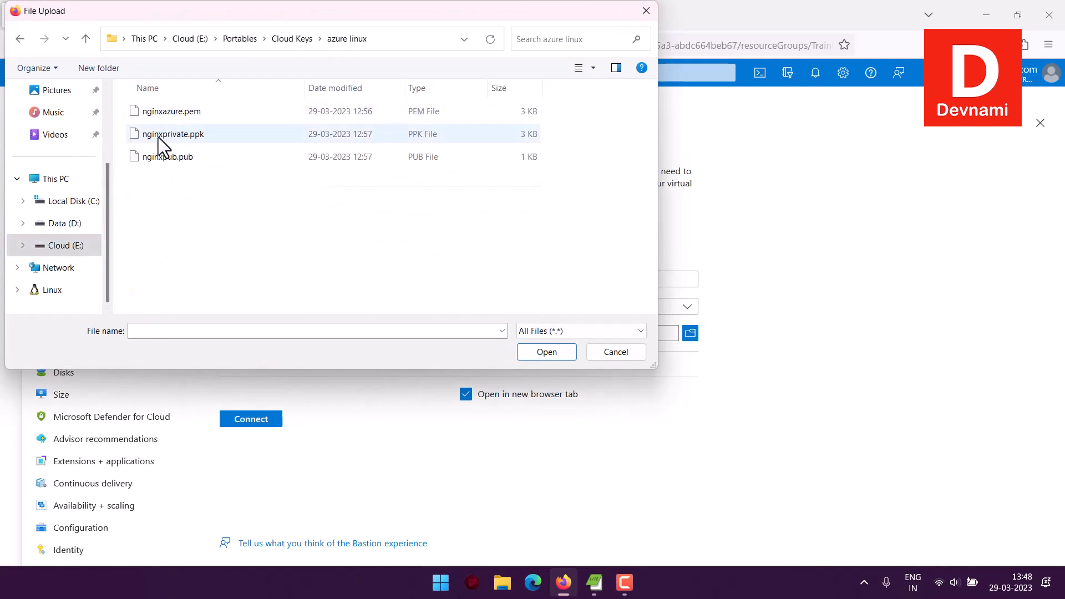
click(162, 135)
click(546, 351)
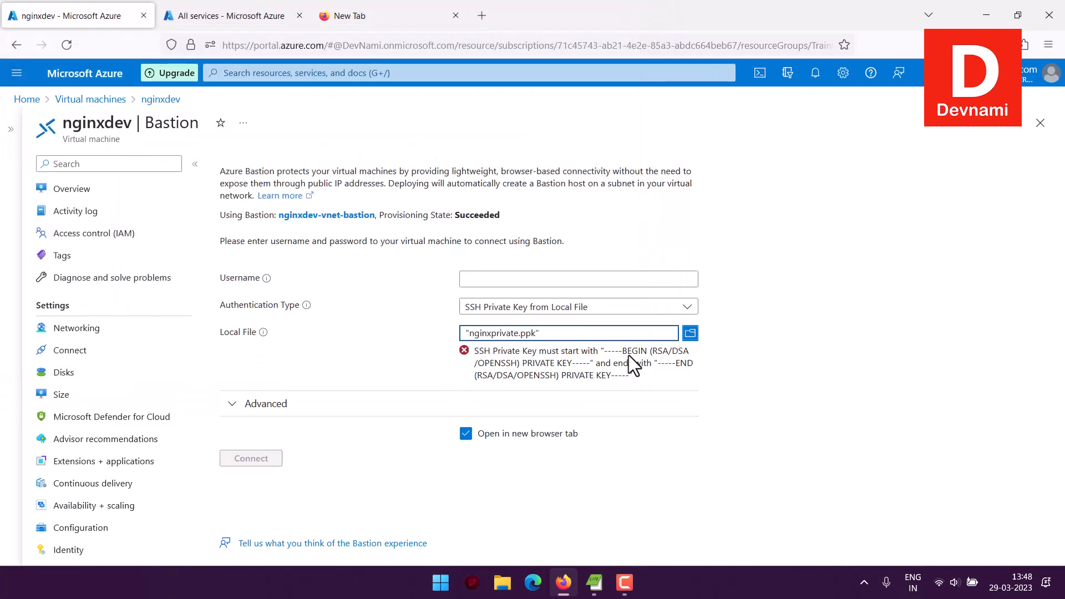
Choose nginxazure.pem from the azure linux folder as the local SSH private key file.
click(690, 332)
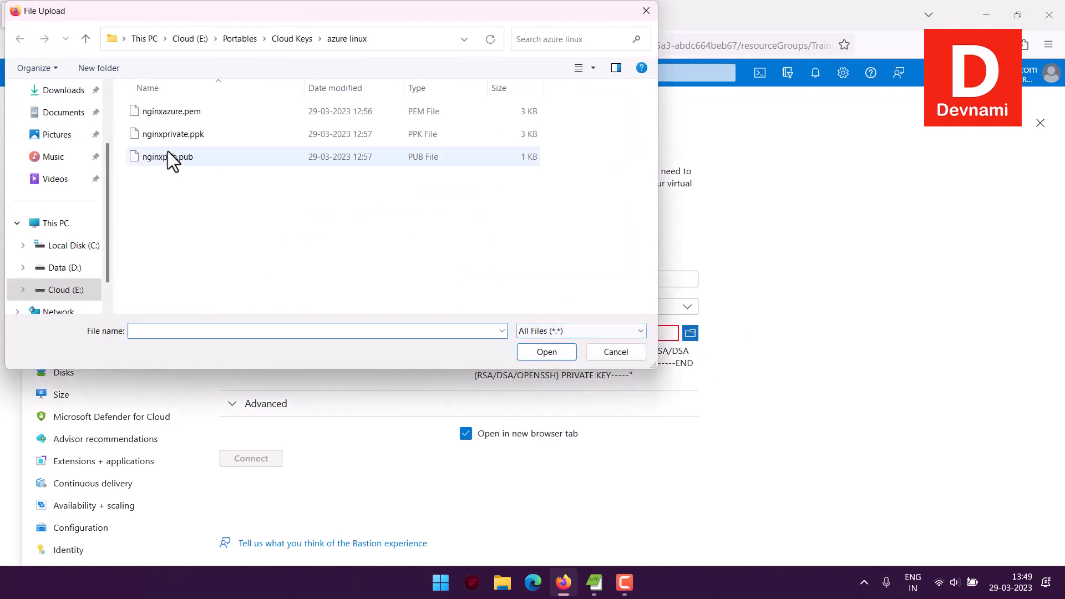
click(183, 113)
click(526, 351)
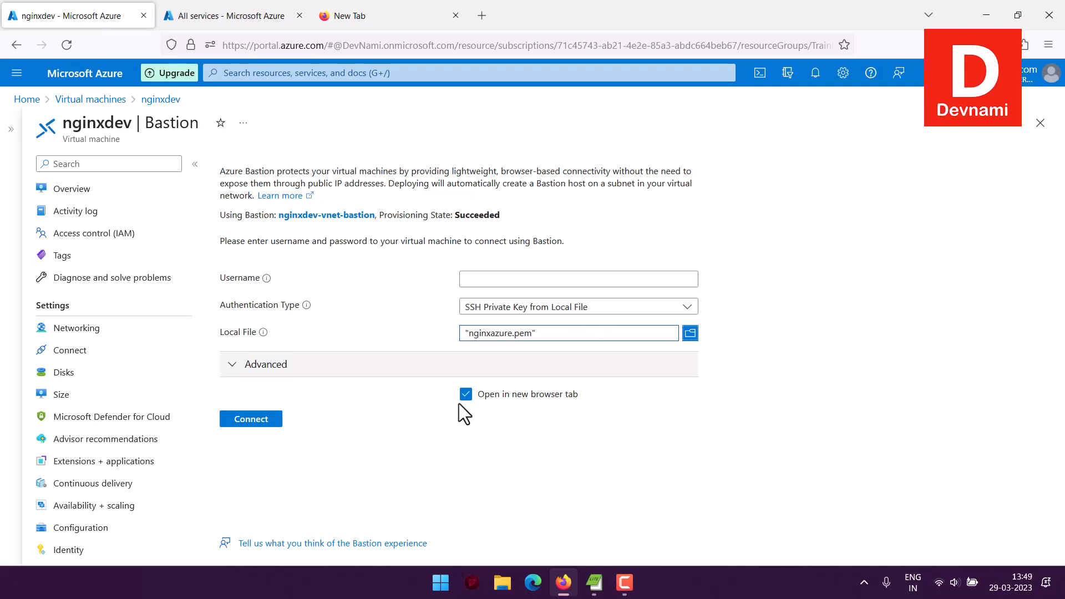
Enter azureuser as the username, connect to nginxdev through Bastion in a new browser tab, and close the All services tab.
click(483, 280)
text(azure)
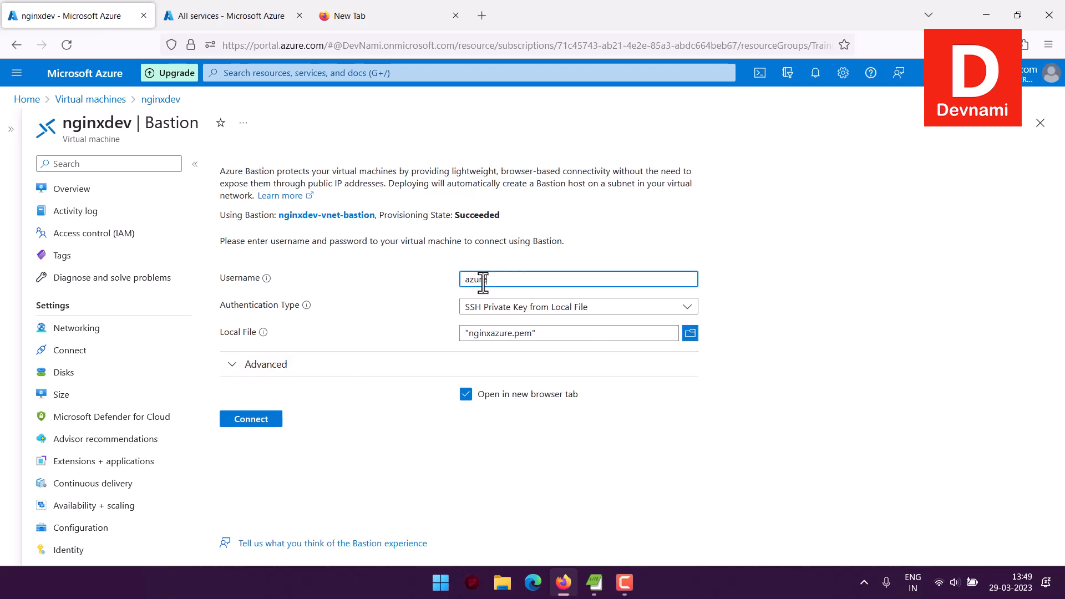
text(user)
click(243, 366)
click(247, 367)
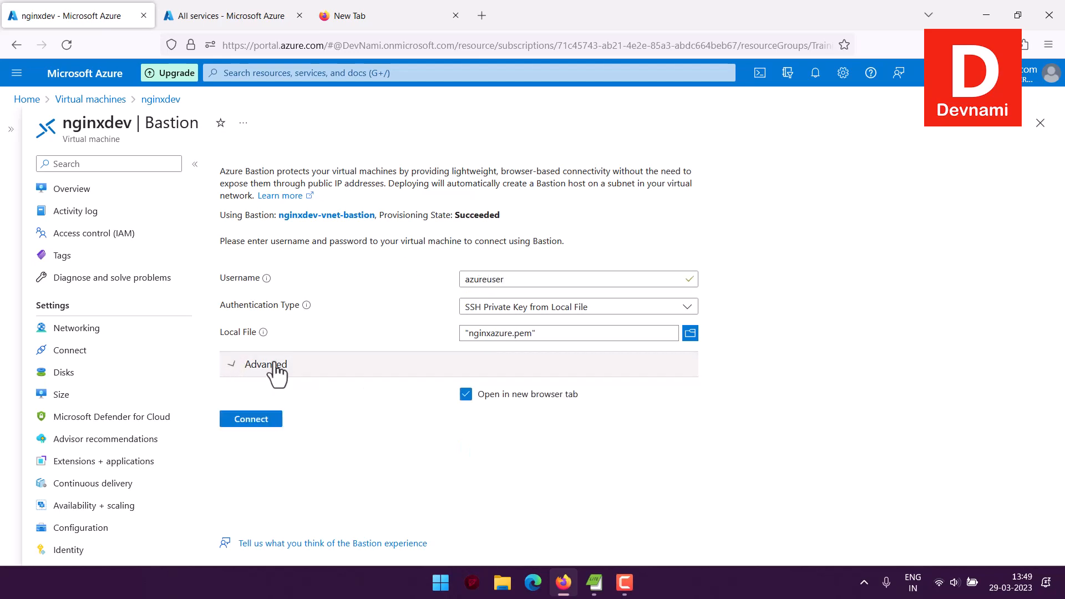
click(264, 420)
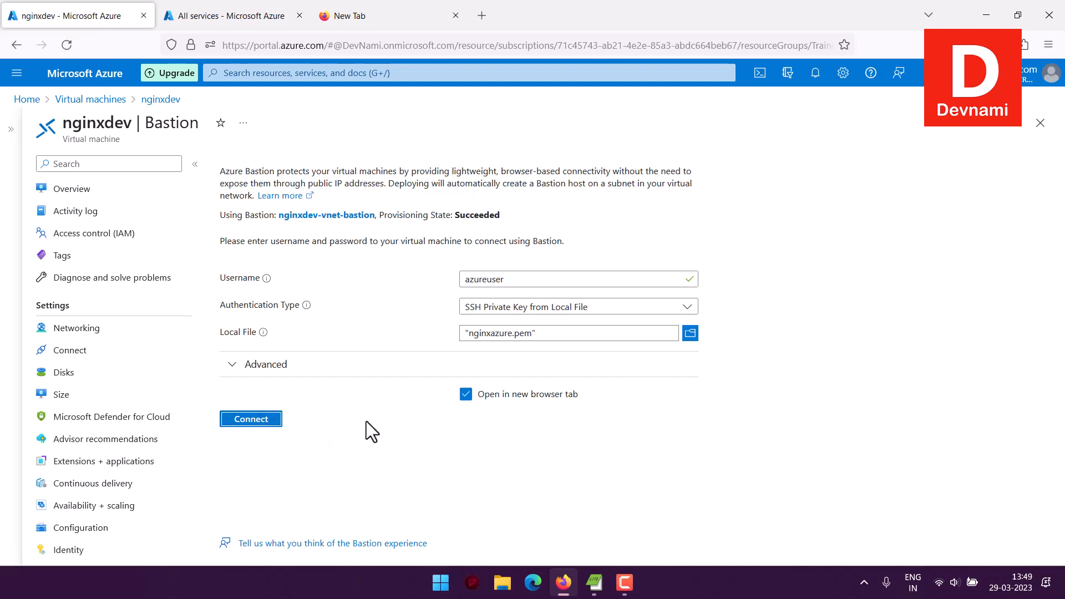
click(300, 19)
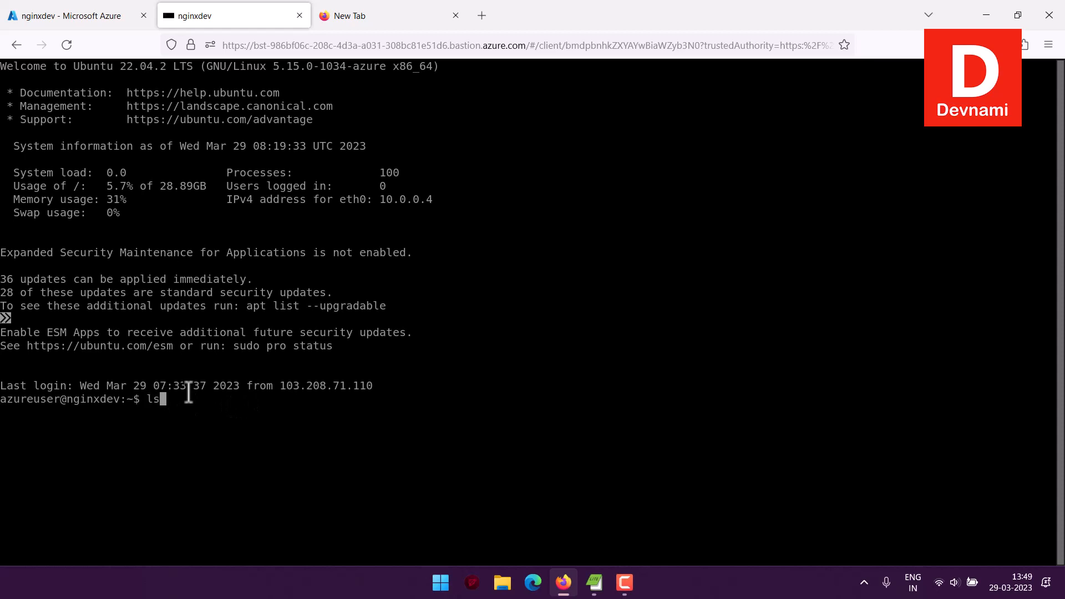
Run lsb_release -a in the nginxdev SSH session, log out with exit, and close the disconnected session.
text(lsb_release -a)
key(Return)
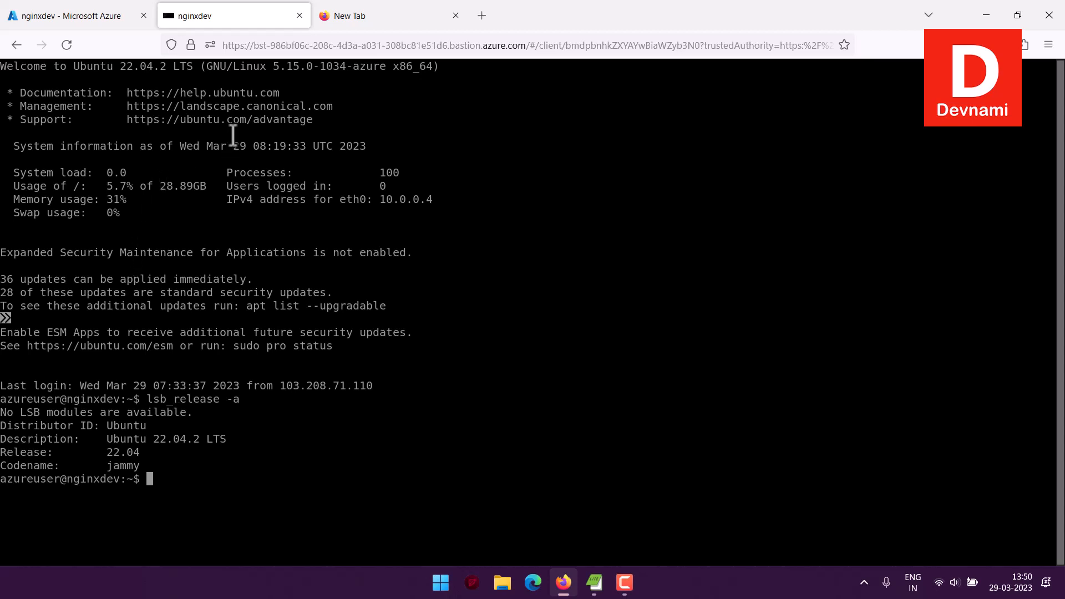
text(exit)
key(Return)
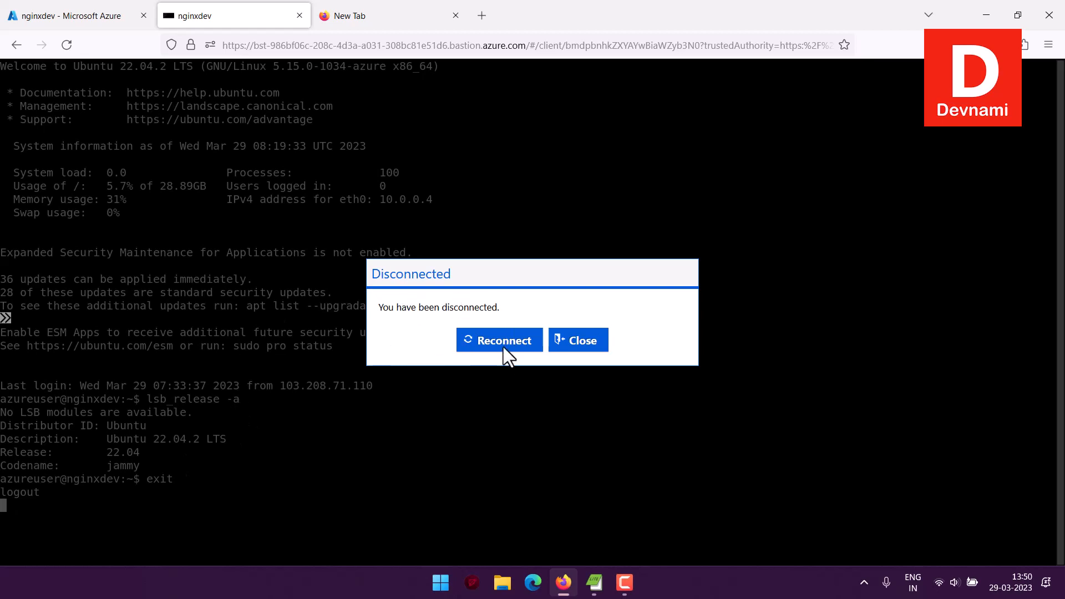
click(591, 341)
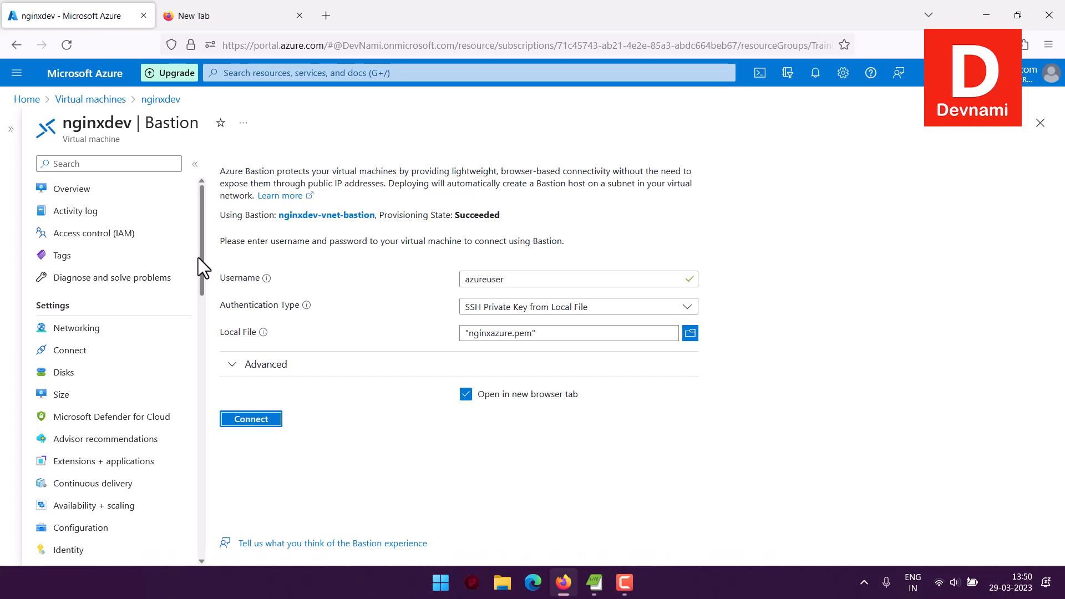
drag(265, 171, 350, 185)
click(343, 199)
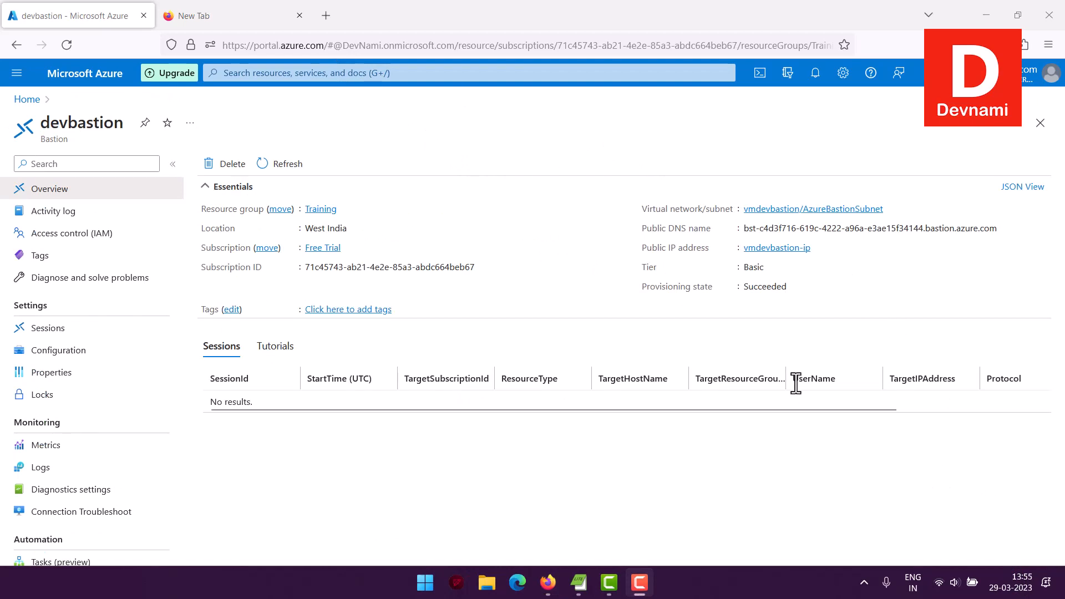
Examine the devbastion host's available settings and open its Sessions list.
scroll(165, 294, down, 2)
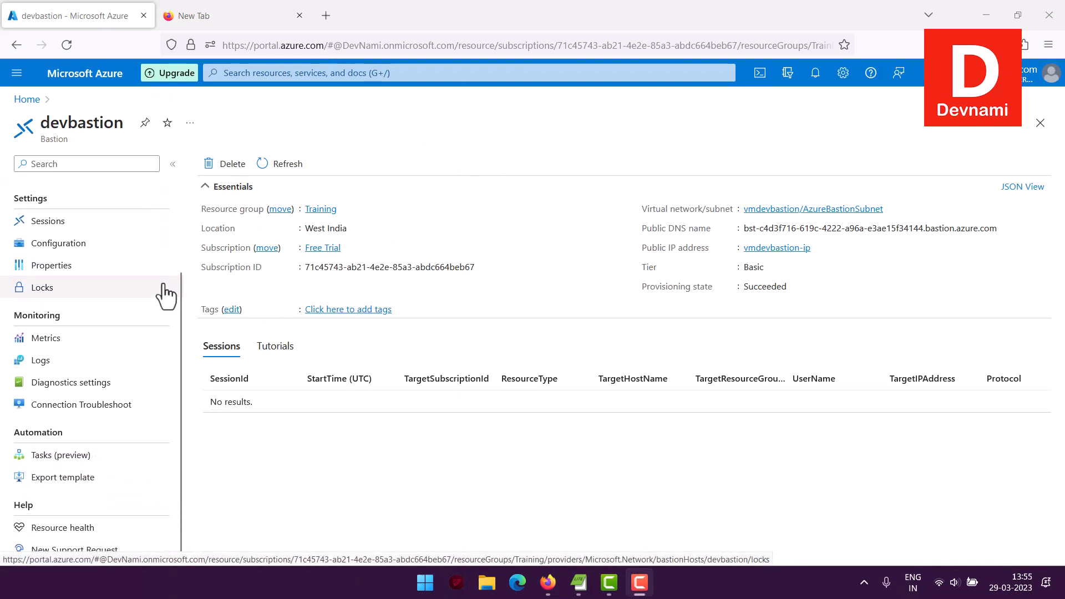
scroll(165, 293, up, 2)
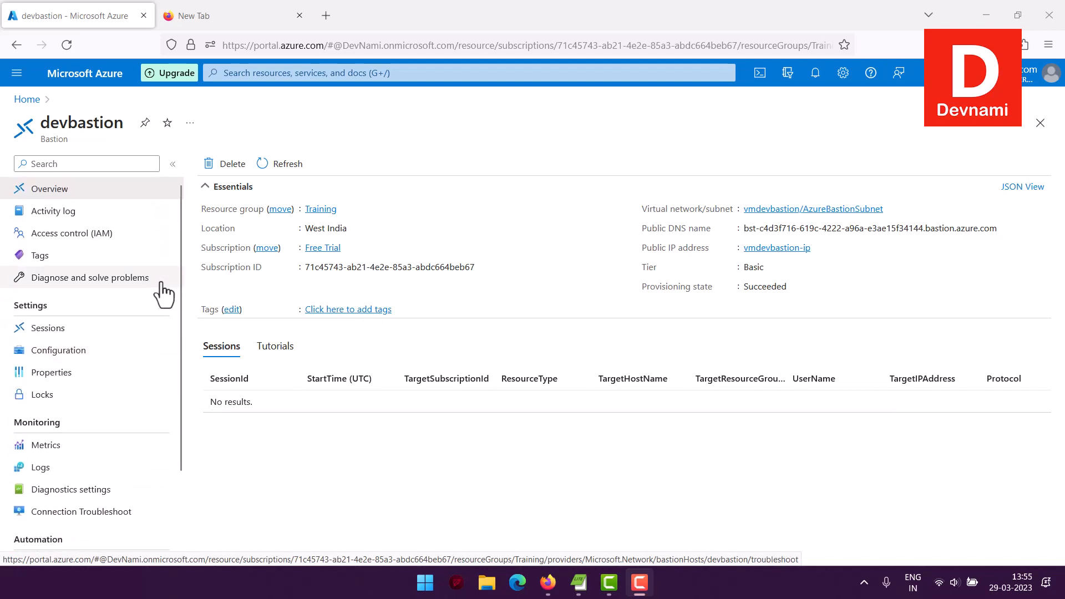
click(67, 328)
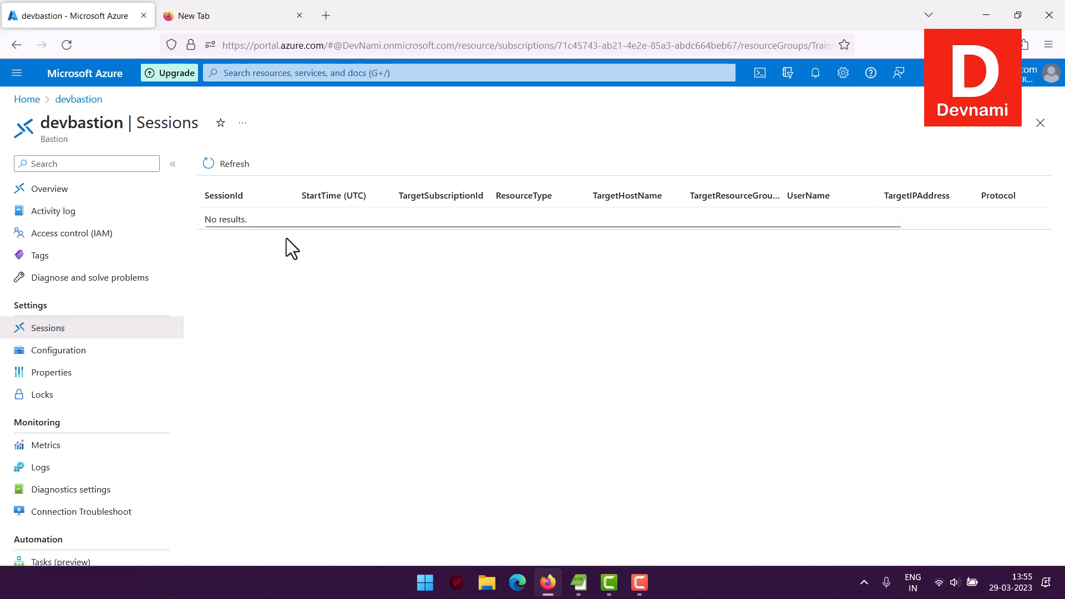
drag(214, 218, 274, 233)
click(284, 251)
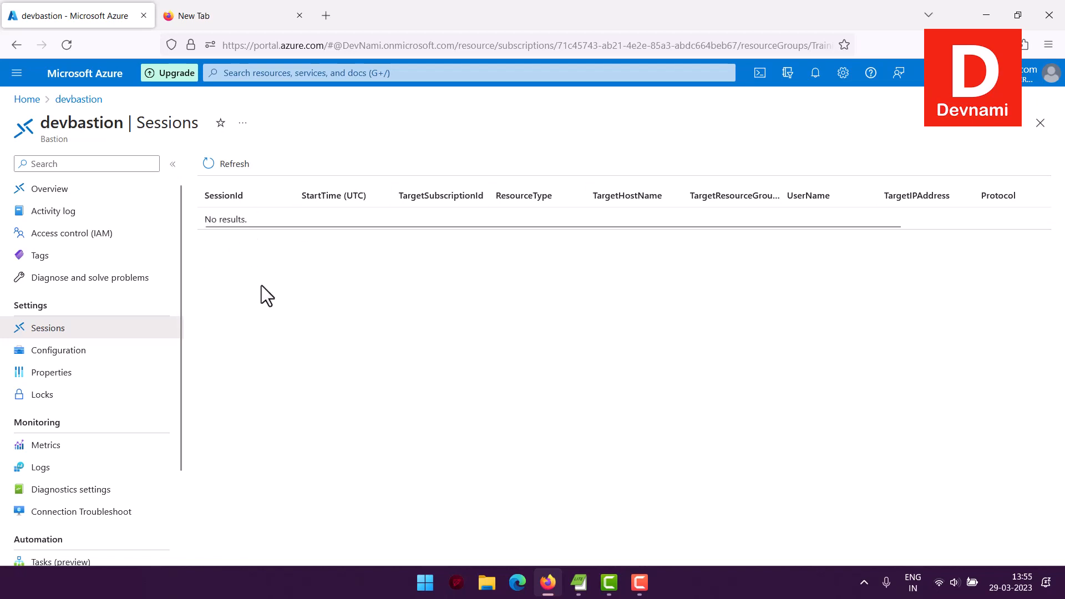
Return to the portal home and open the Bastion connection page of the nginxdev virtual machine.
click(26, 99)
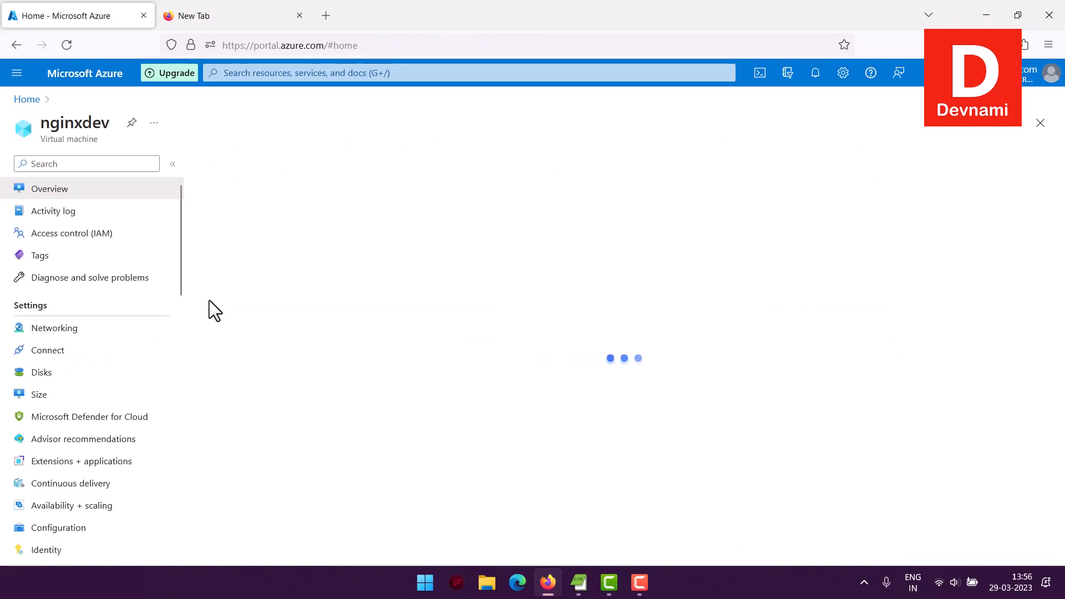
drag(178, 269, 171, 385)
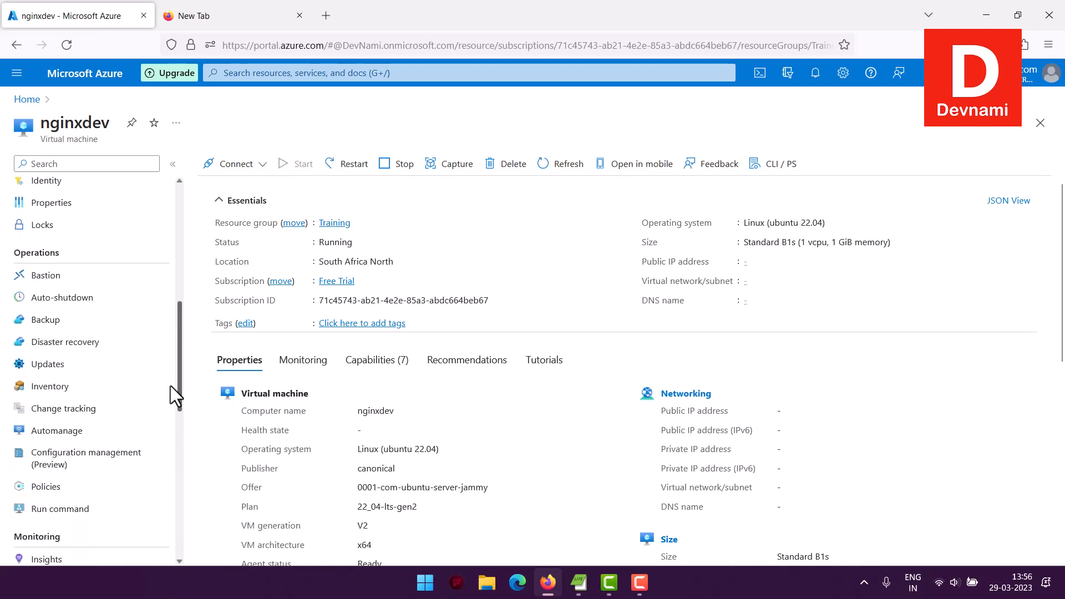
click(68, 287)
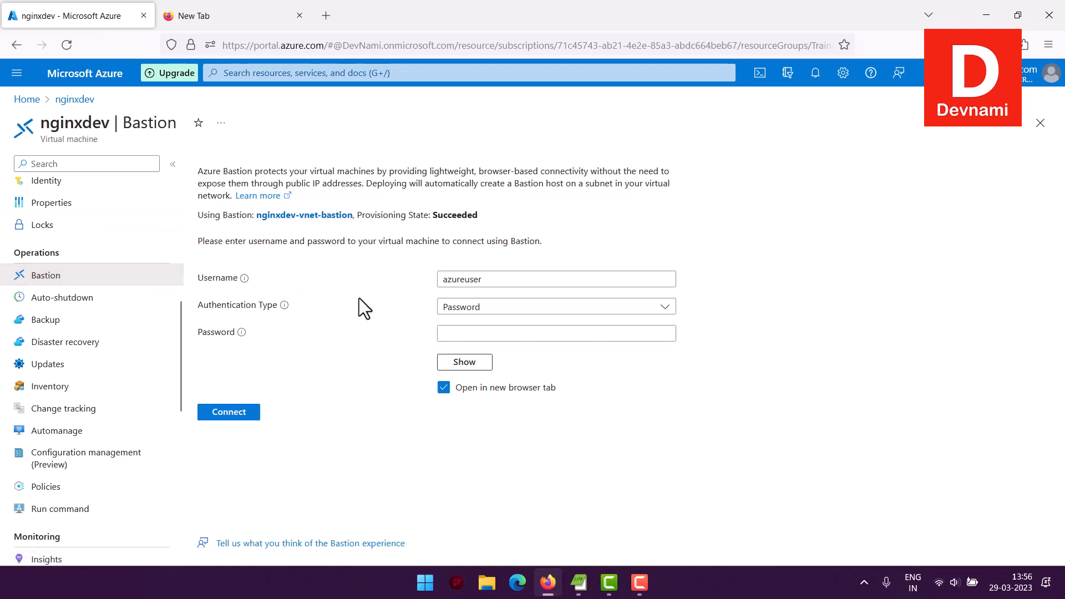
Examine the authentication types offered for the nginxdev Bastion connection and the introductory description of Azure Bastion.
click(483, 313)
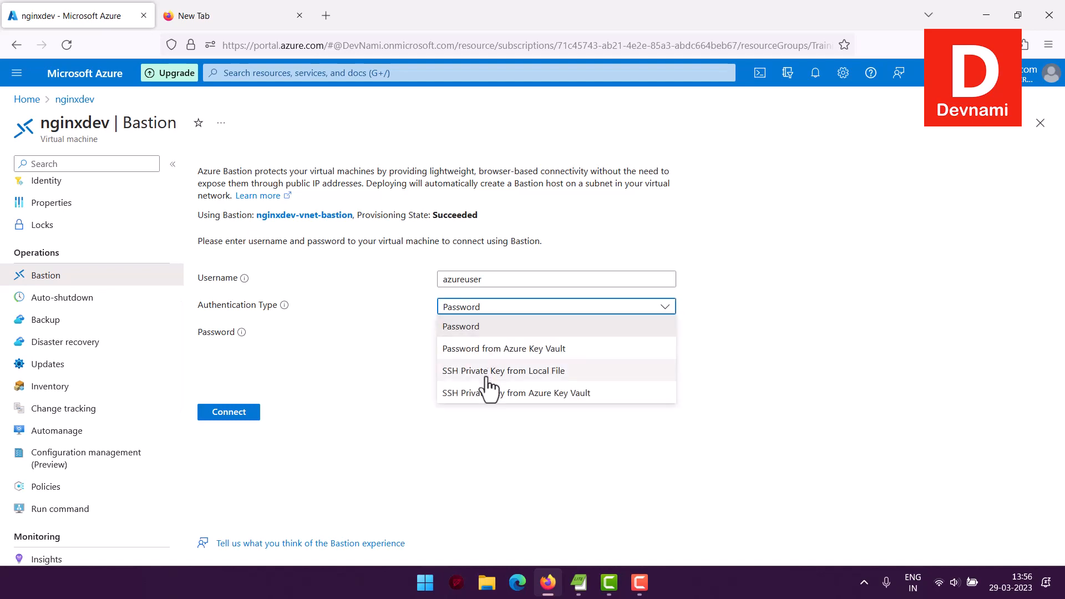
click(414, 239)
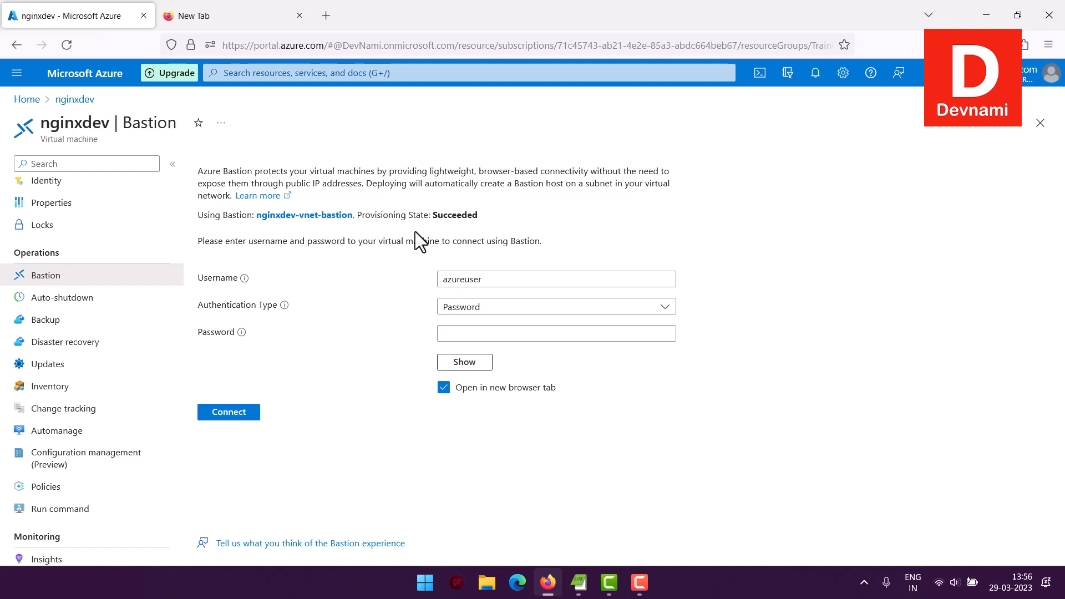
drag(362, 216, 312, 186)
click(549, 245)
click(208, 174)
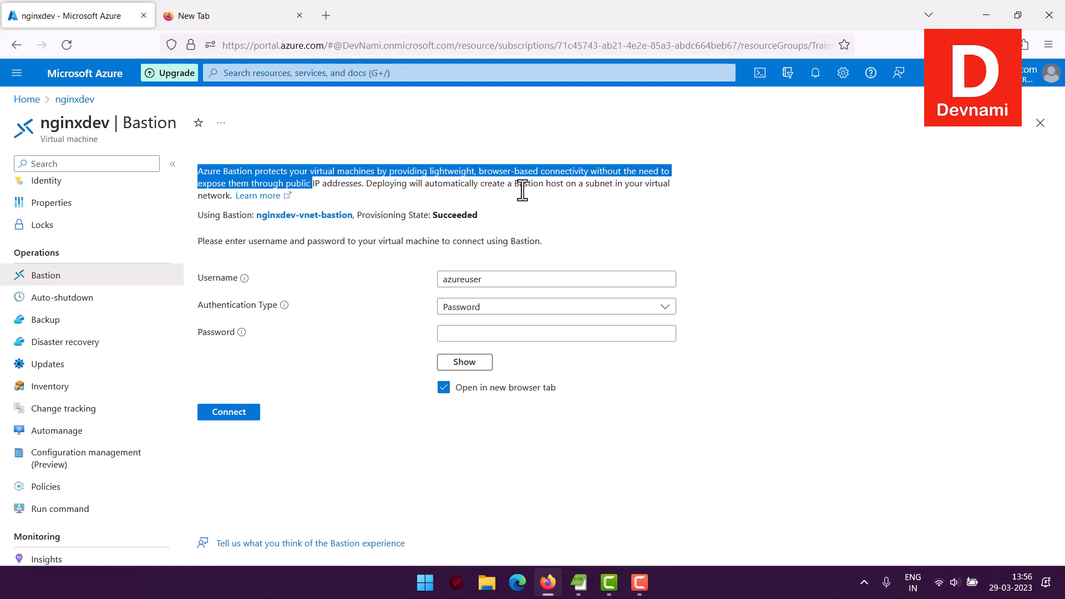
click(270, 246)
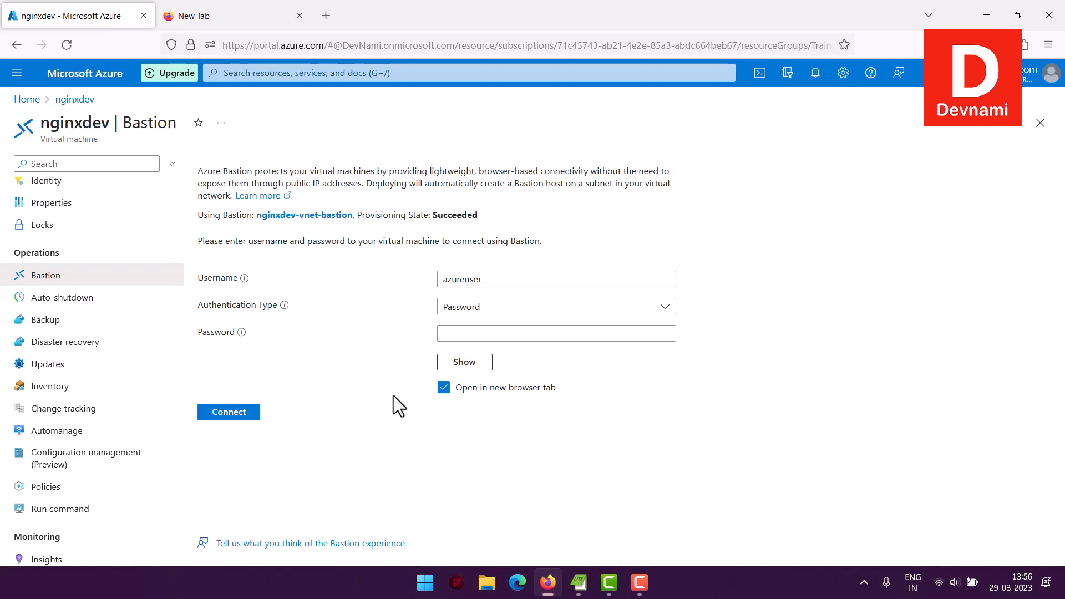